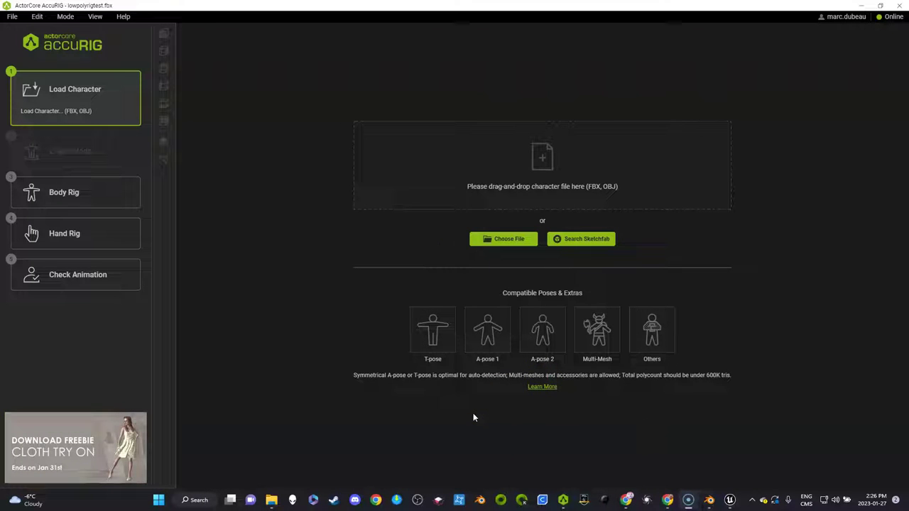
Load lowpolyrigtest.fbx from Downloads into AccuRIG as a T-pose character.
click(432, 367)
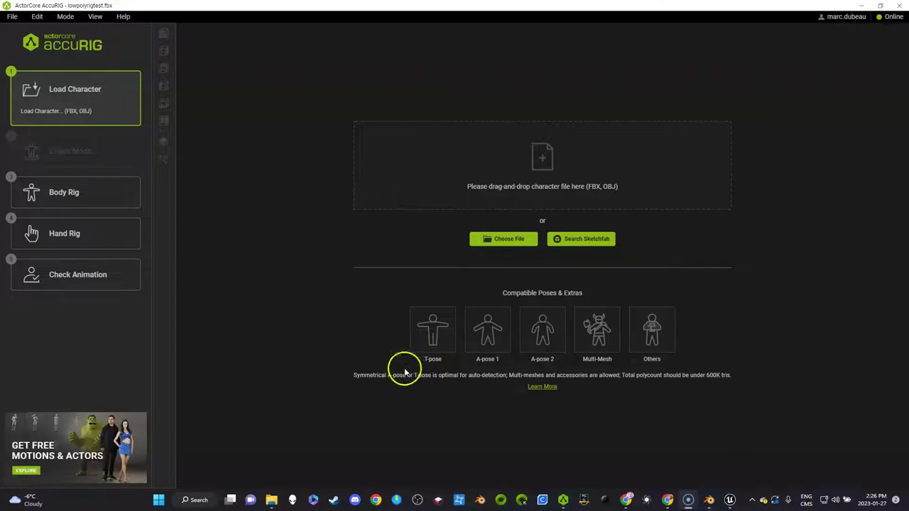
click(502, 240)
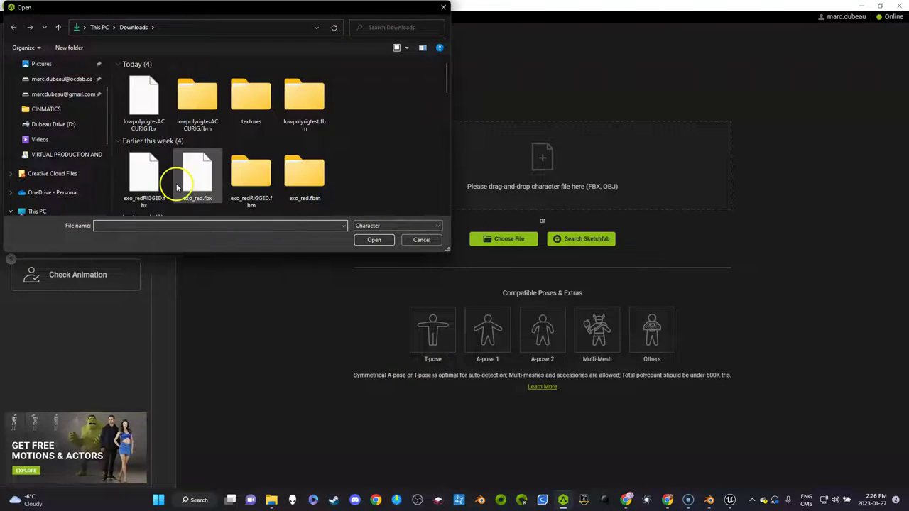
scroll(176, 179, down, 5)
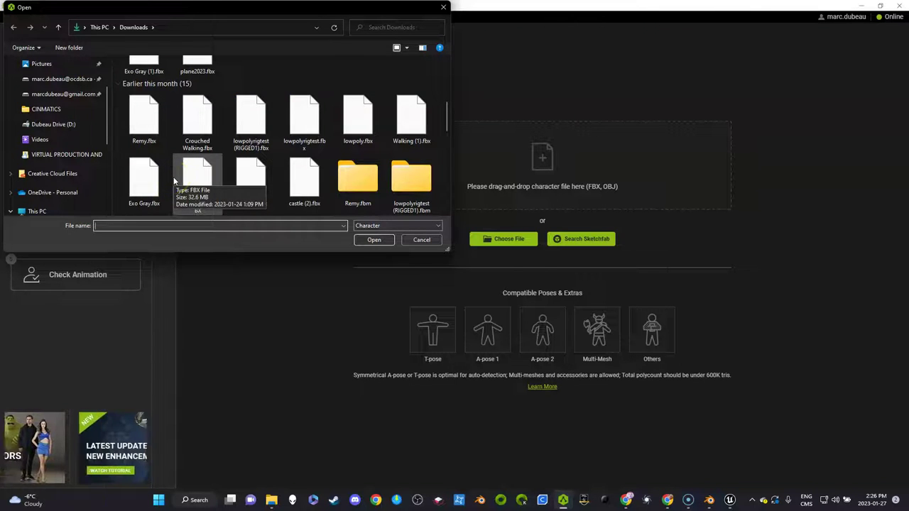
scroll(199, 172, down, 1)
scroll(202, 171, up, 3)
scroll(270, 160, down, 2)
click(304, 114)
click(373, 240)
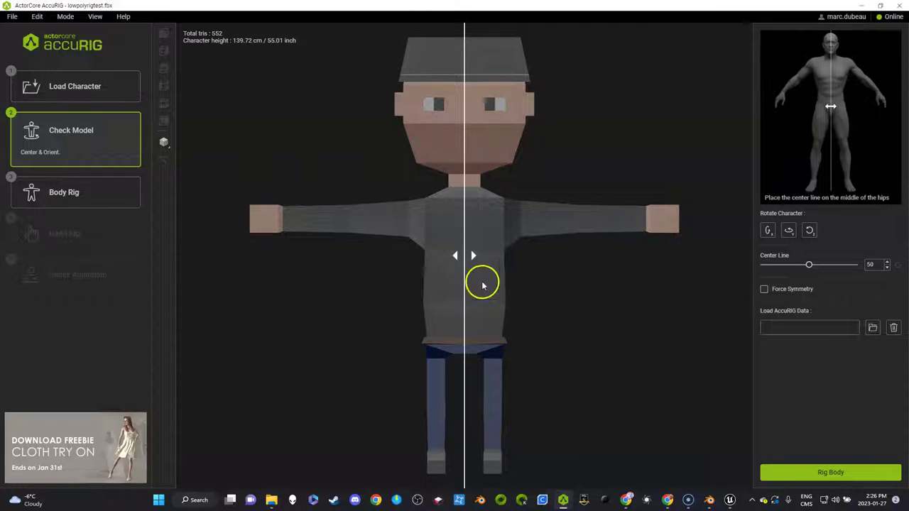
Auto-rig the body, then rig the right hand with 0 fingers to reach the animation preview.
click(852, 474)
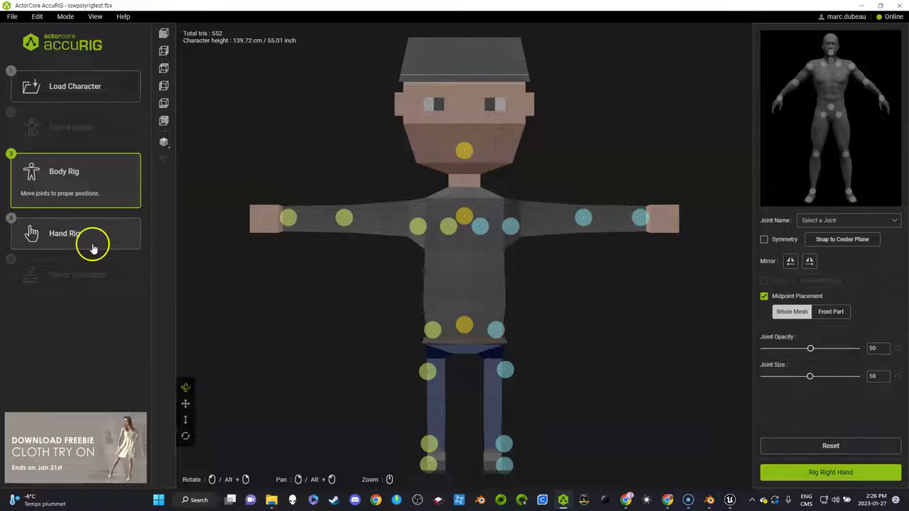
click(820, 473)
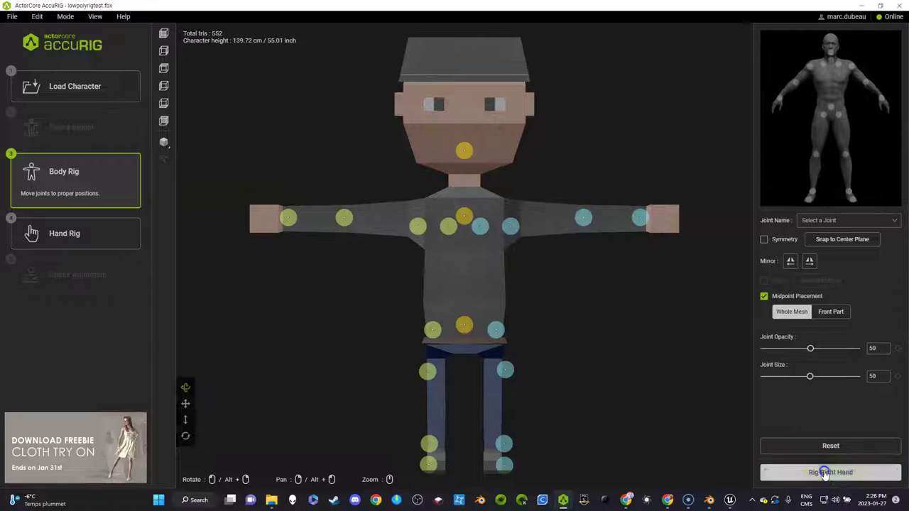
click(463, 240)
click(420, 255)
click(447, 271)
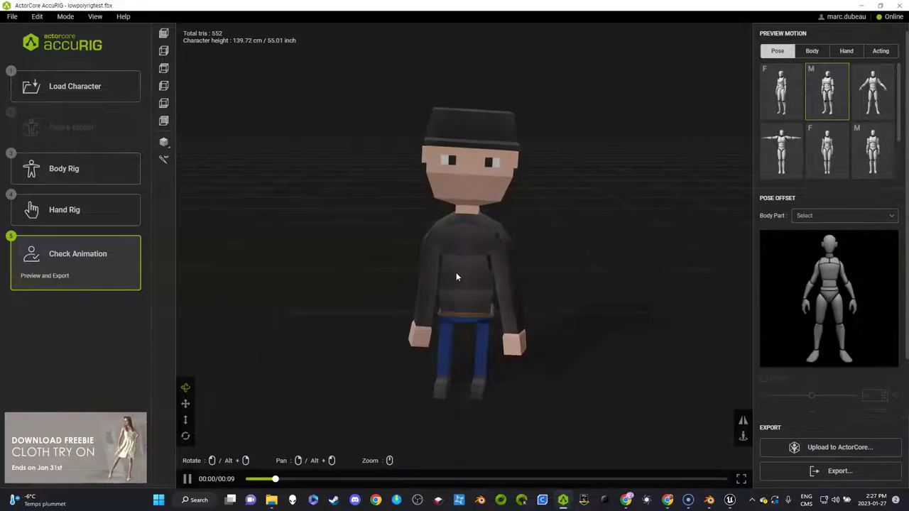
drag(456, 277, 490, 244)
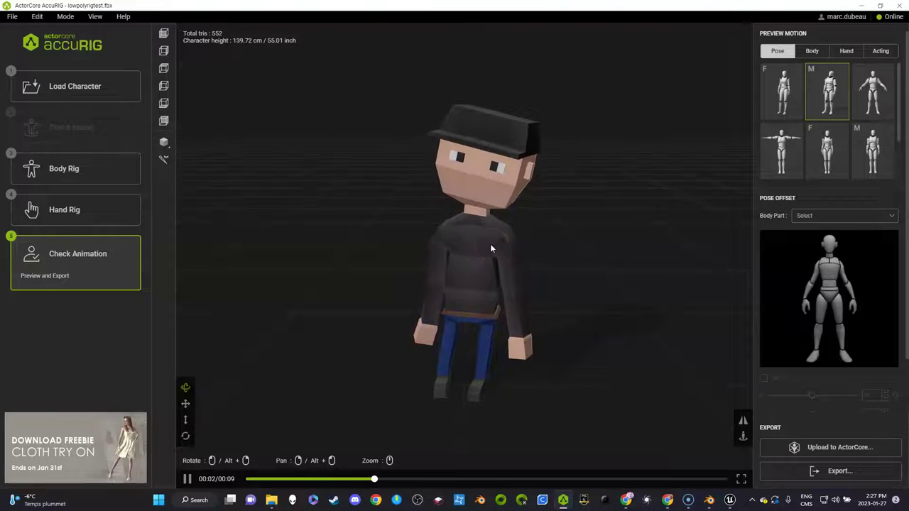
Move the neck joint up to the neck base and raise the right clavicle joint, then re-rig the right hand.
click(89, 171)
click(418, 224)
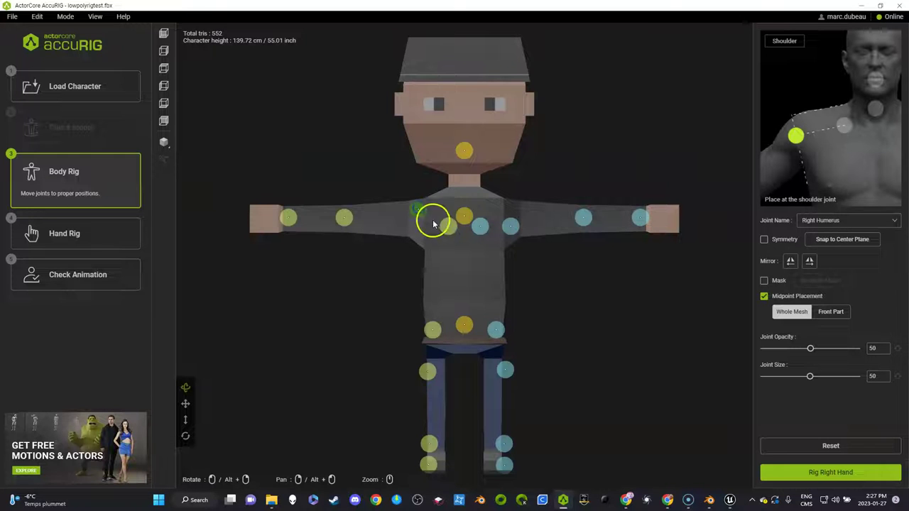
drag(463, 215, 463, 188)
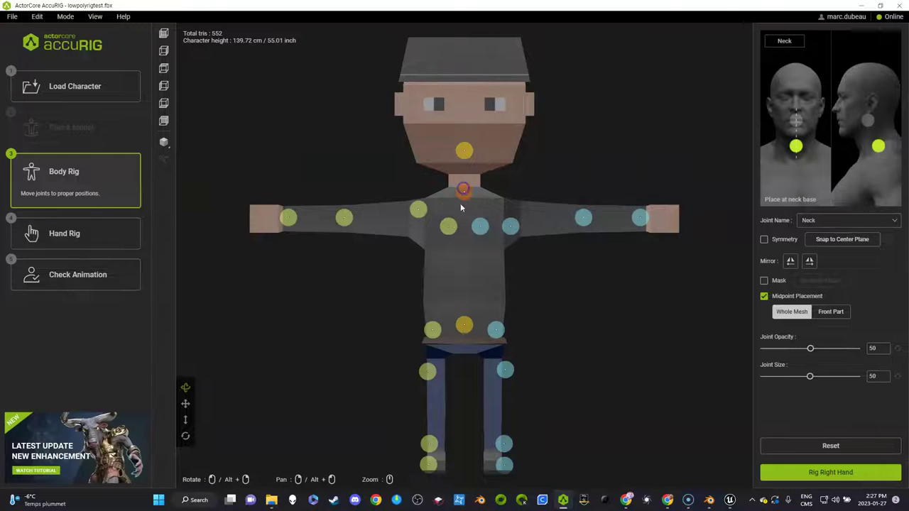
drag(449, 225, 512, 210)
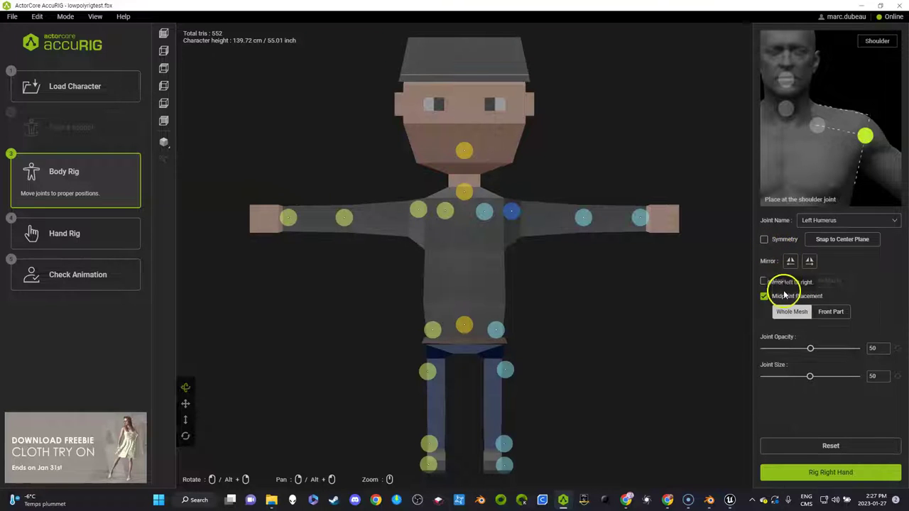
click(815, 474)
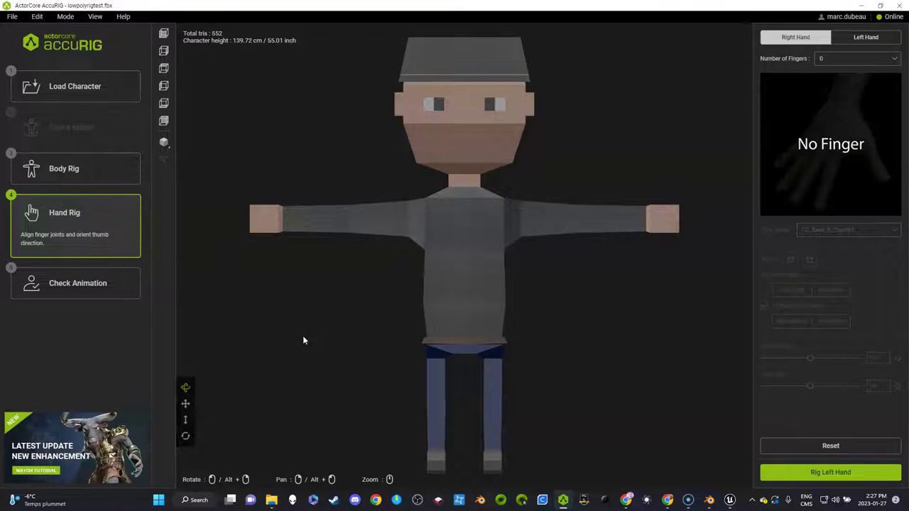
Rig the left hand and finalize the character's rig.
click(347, 367)
click(388, 322)
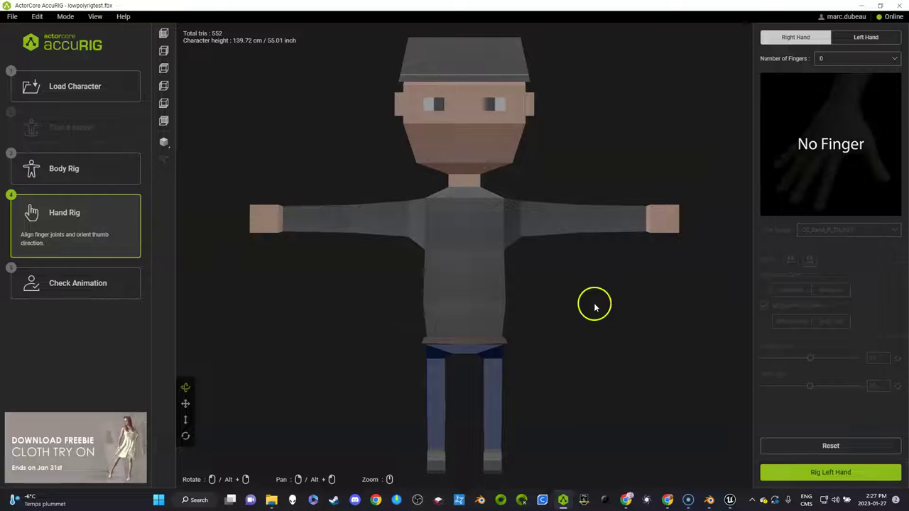
click(827, 472)
click(836, 473)
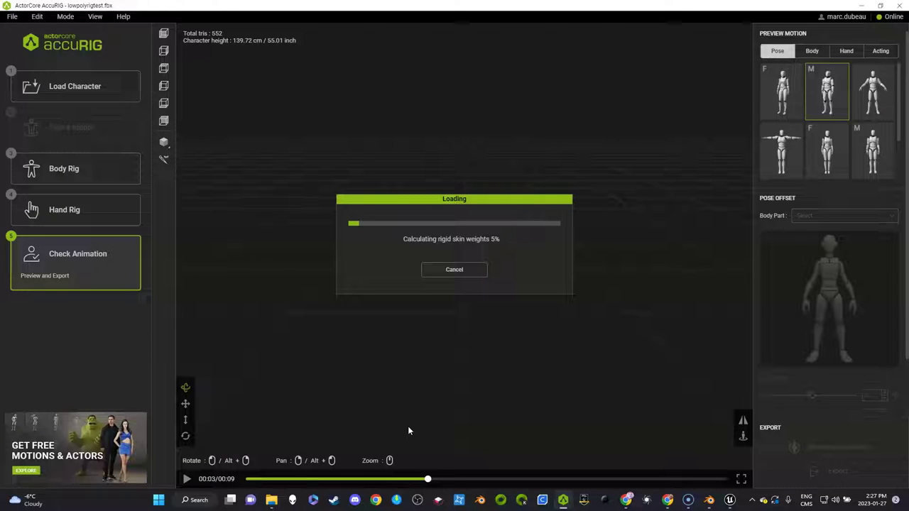
Preview the third Acting motion, a 17-second walk, on the rigged character.
click(418, 386)
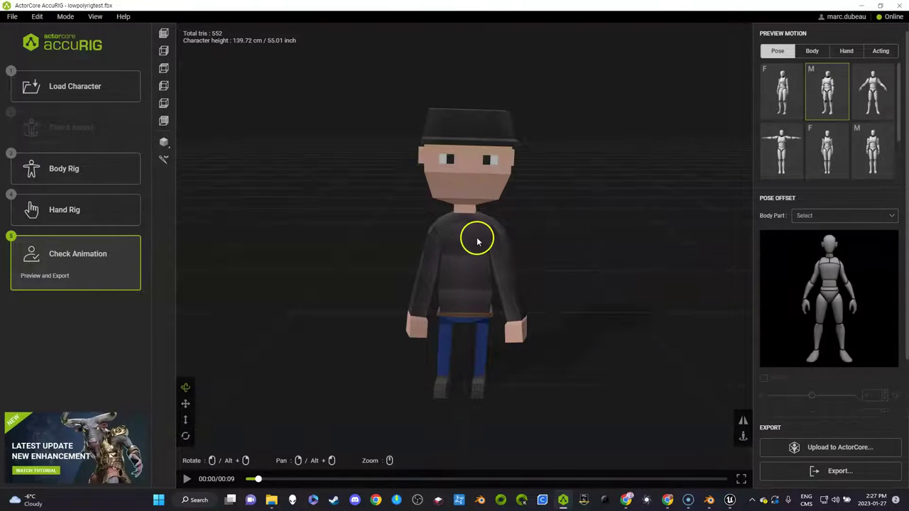
click(879, 57)
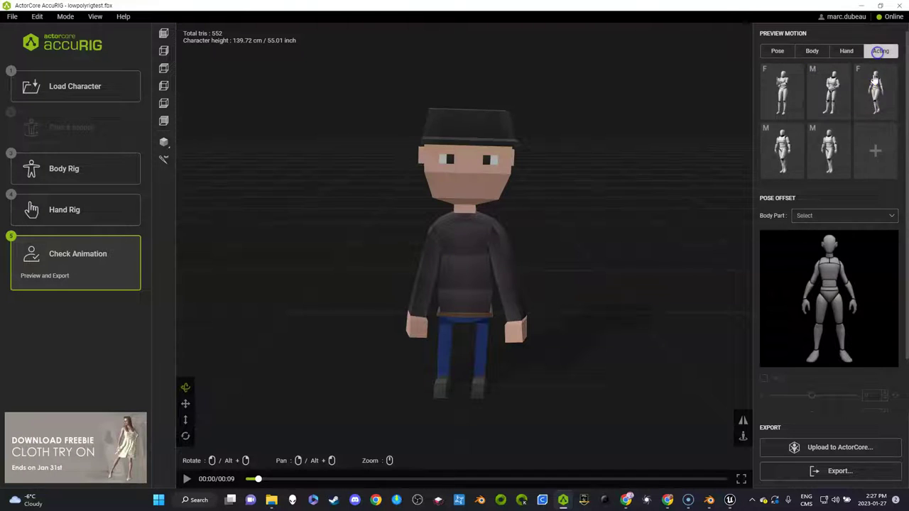
click(872, 88)
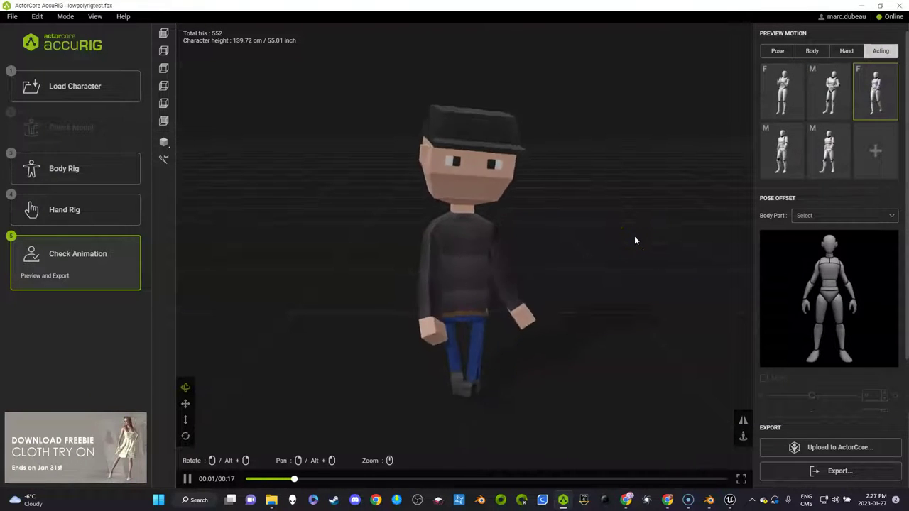
Export the rigged character as an Unreal-targeted FBX named lowpolyrigtestRIGGED2 in Downloads.
click(835, 471)
click(456, 229)
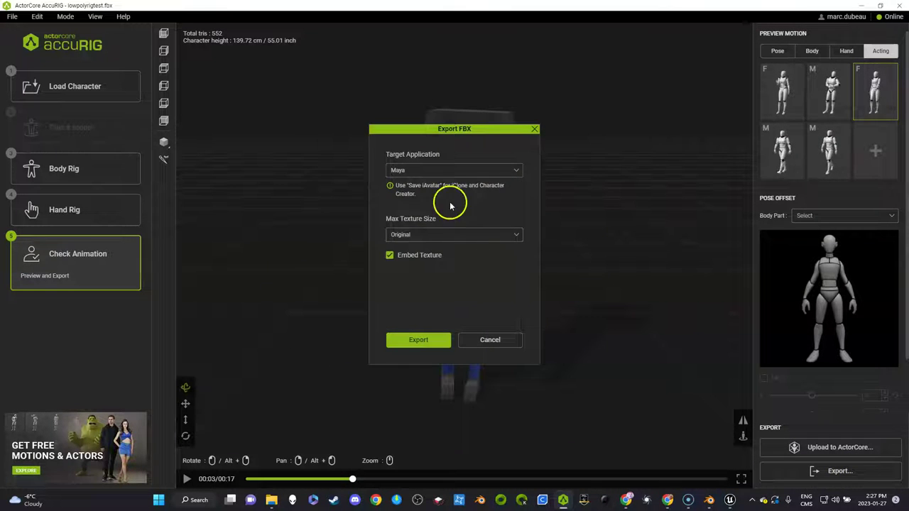
click(447, 170)
click(416, 230)
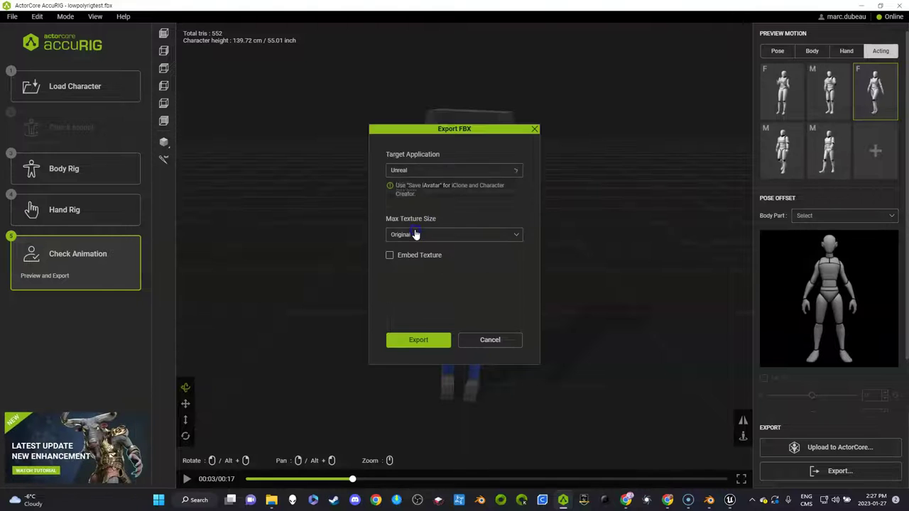
click(419, 340)
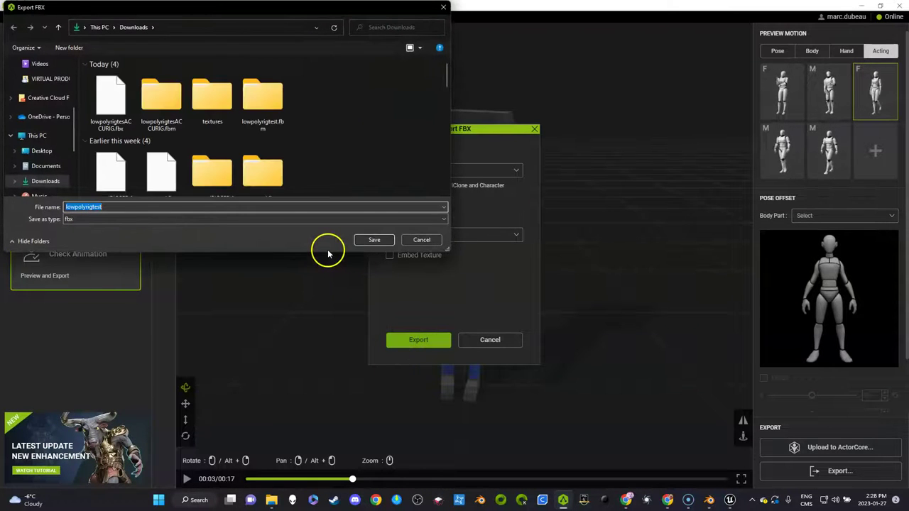
click(114, 207)
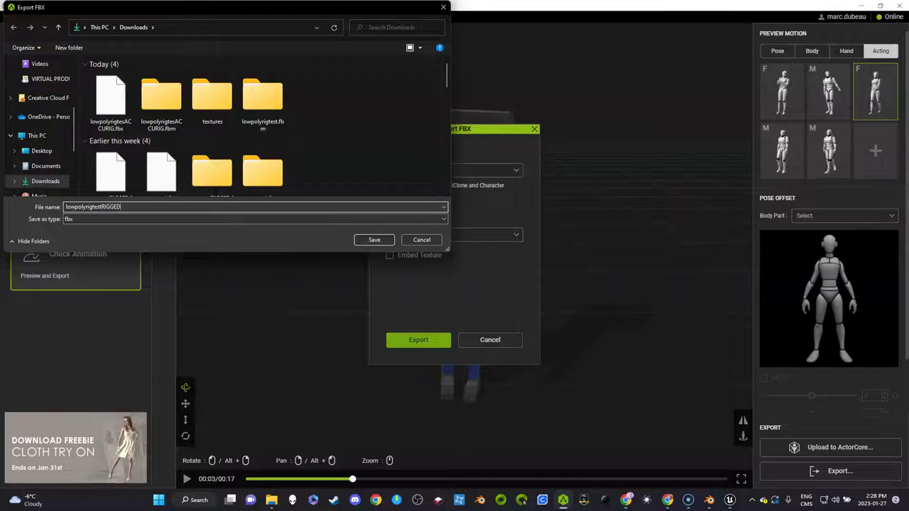
click(375, 240)
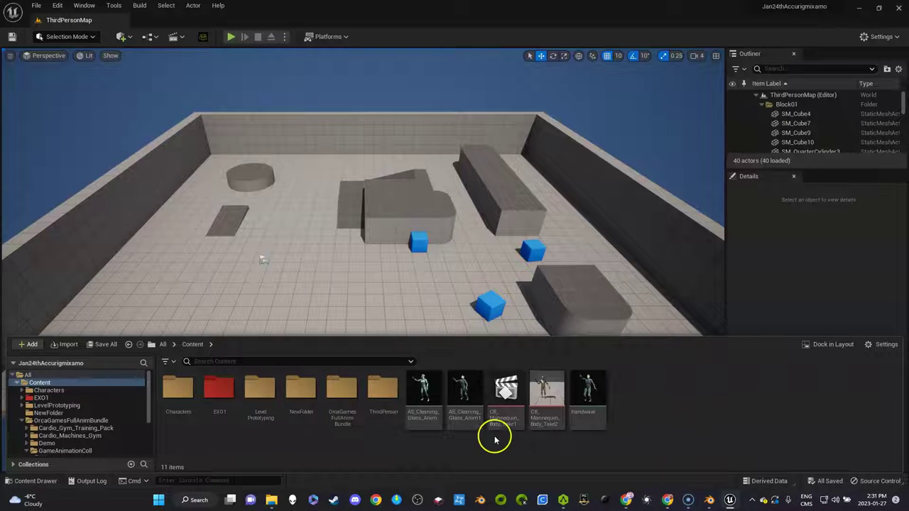
Rename NewFolder under Content to 'blender'.
click(305, 411)
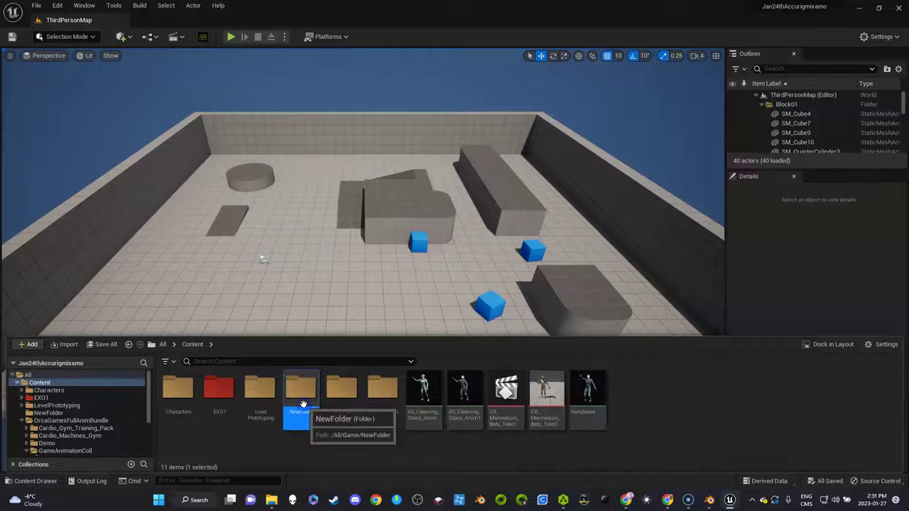
right_click(304, 398)
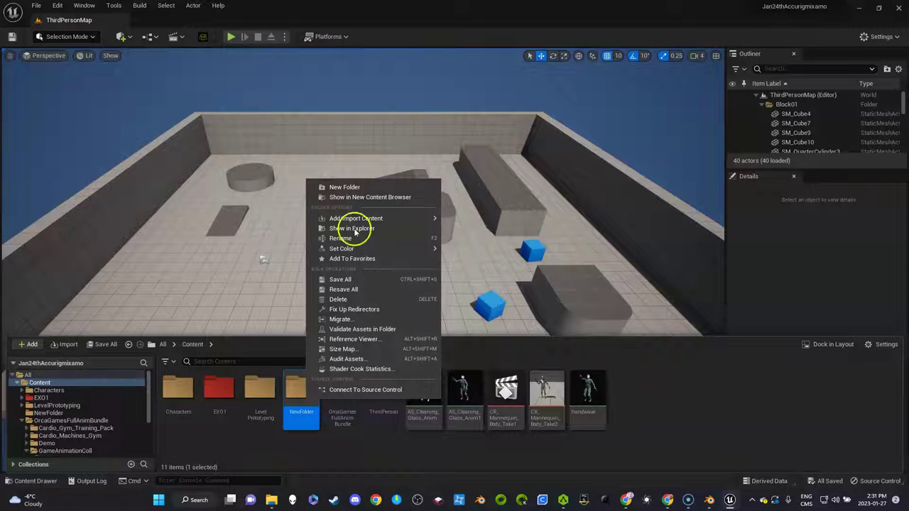
click(293, 424)
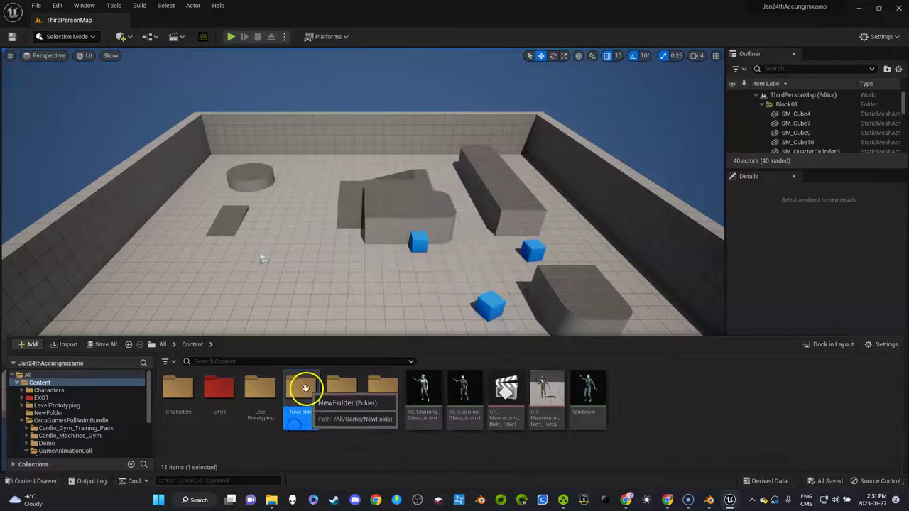
right_click(302, 387)
click(320, 448)
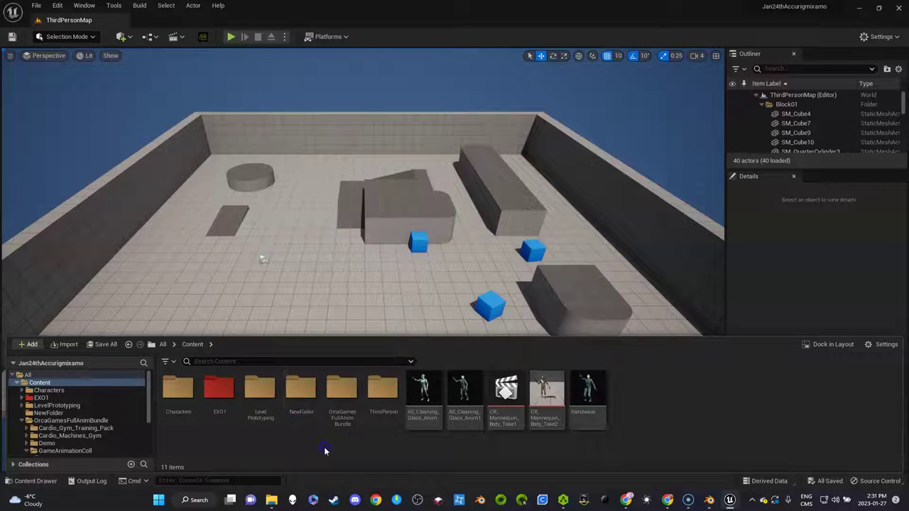
click(304, 418)
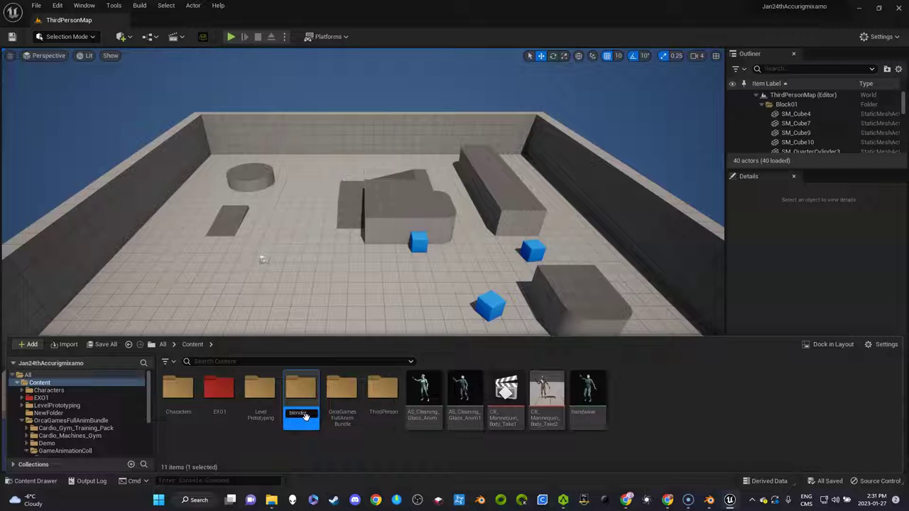
text(blender)
click(355, 467)
Colour the blender folder blue-purple and open it.
right_click(179, 390)
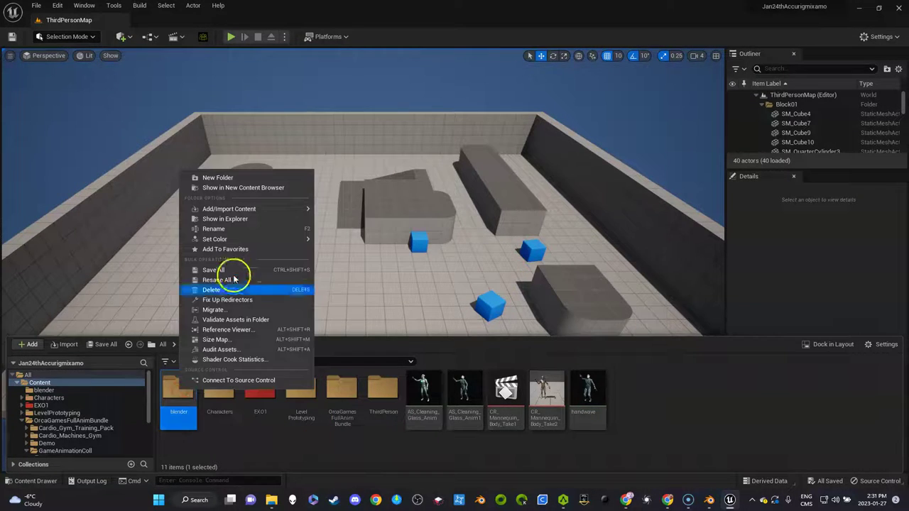
mouse_move(270, 240)
click(325, 248)
click(366, 277)
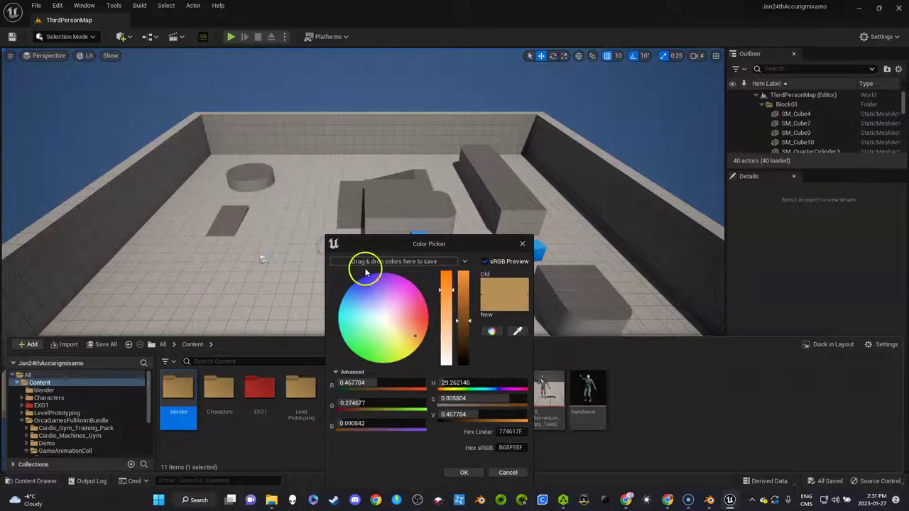
click(468, 474)
click(343, 418)
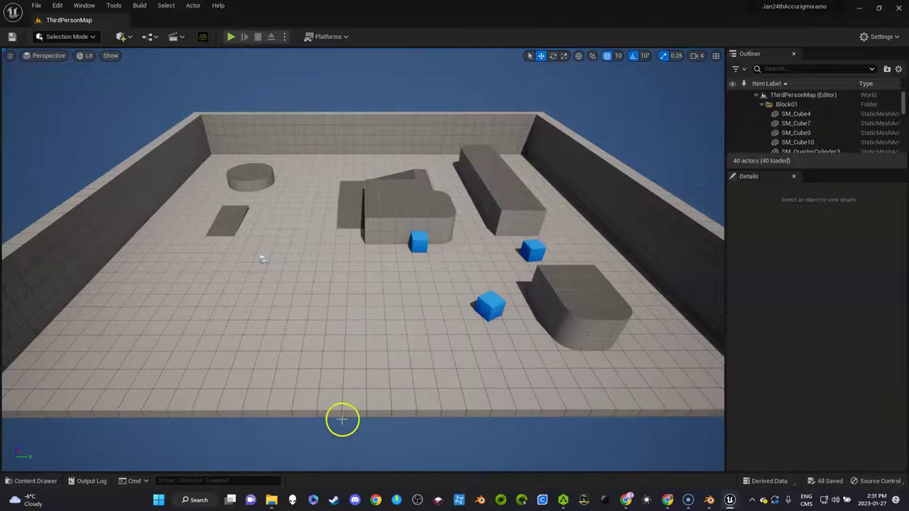
Import lowpolyrigtestRIGGED2.fbx into /Game/blender with CC auto setup and default FBX settings.
double_click(179, 390)
right_click(248, 398)
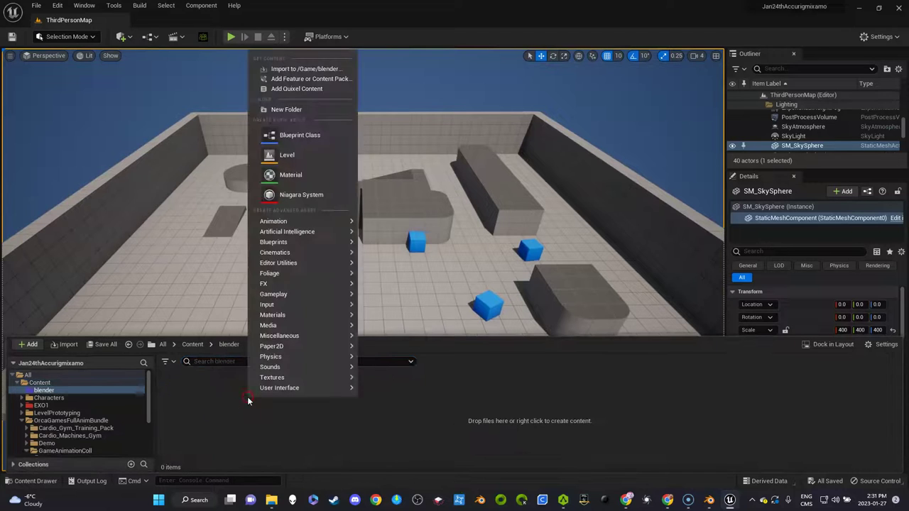
click(313, 67)
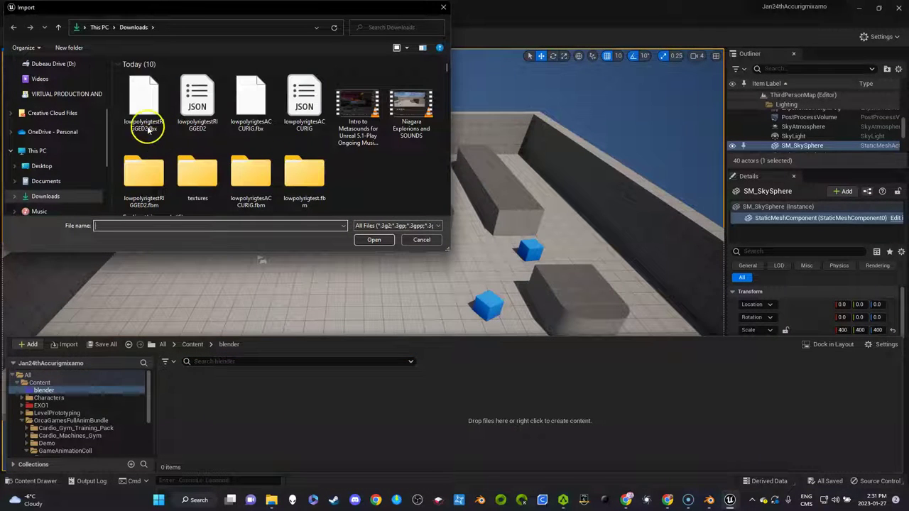
double_click(139, 103)
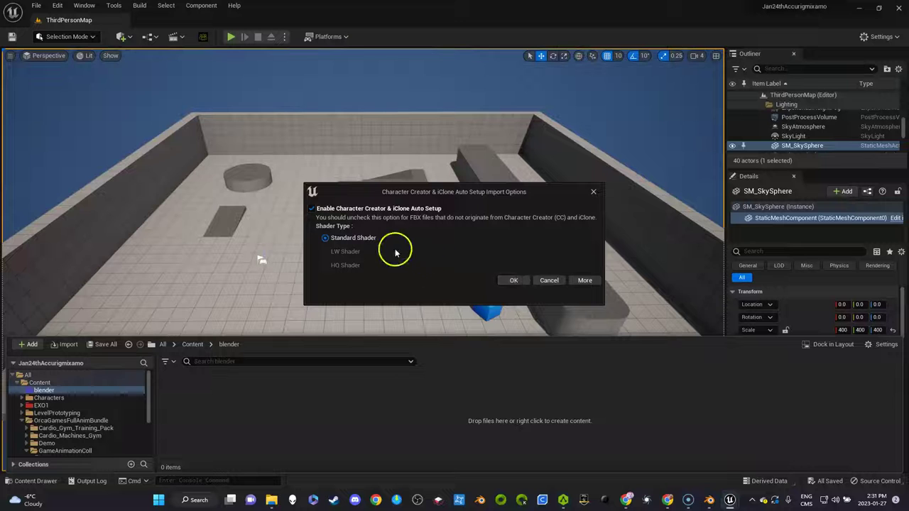
click(513, 280)
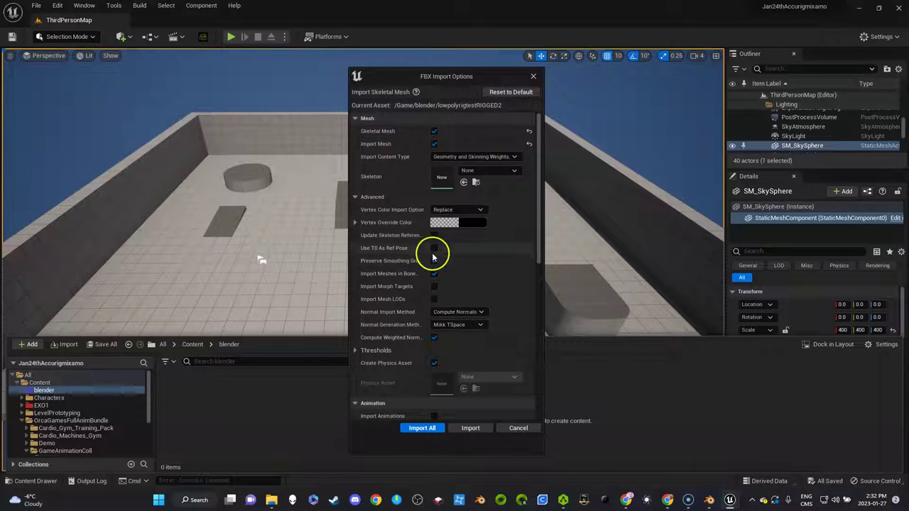
click(421, 428)
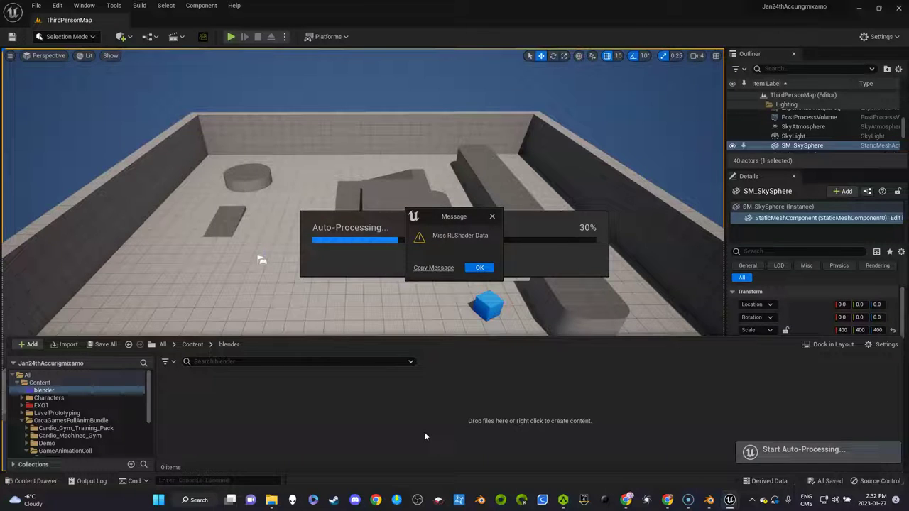
click(481, 269)
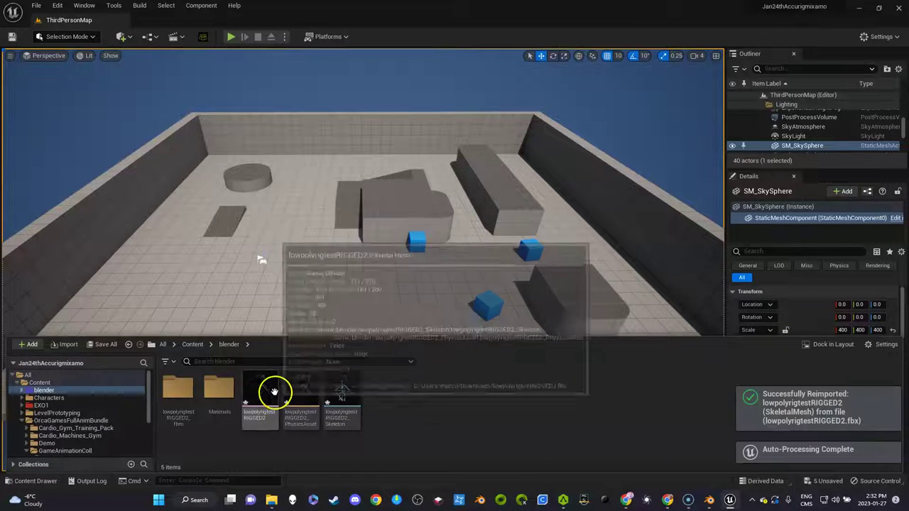
Open the imported skeletal mesh to inspect it, then close the mesh editor.
double_click(263, 394)
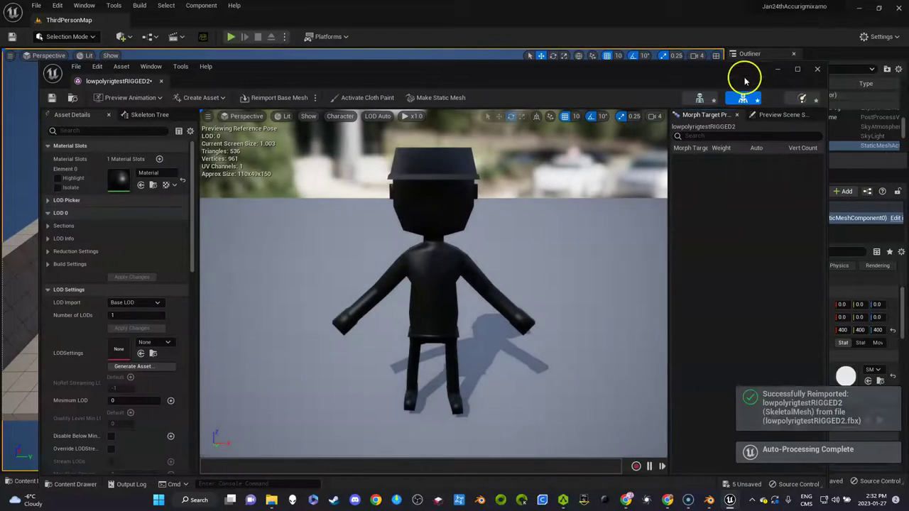
click(779, 69)
key(ctrl+space)
Apply Paper2D texture settings to Material_Diffuse in the lowpolyrigtestRIGGED2_fbm folder.
double_click(186, 408)
mouse_move(189, 395)
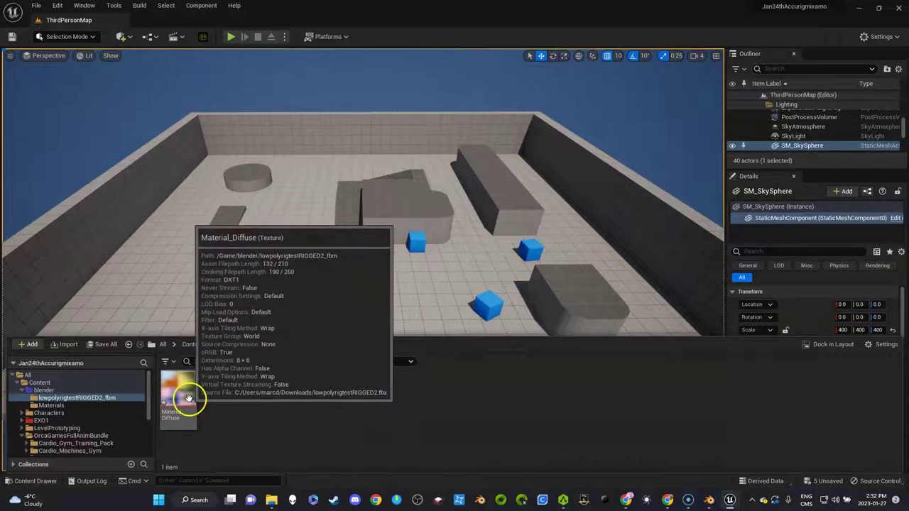
right_click(186, 396)
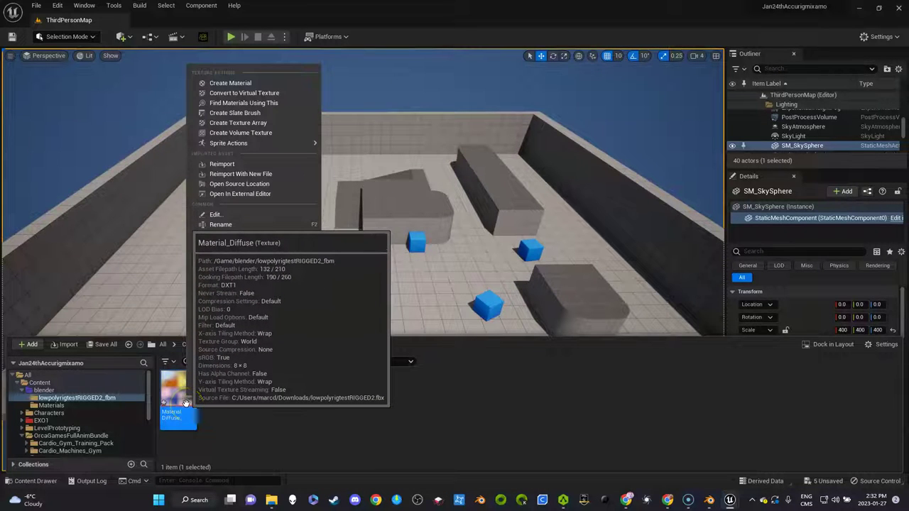
mouse_move(271, 144)
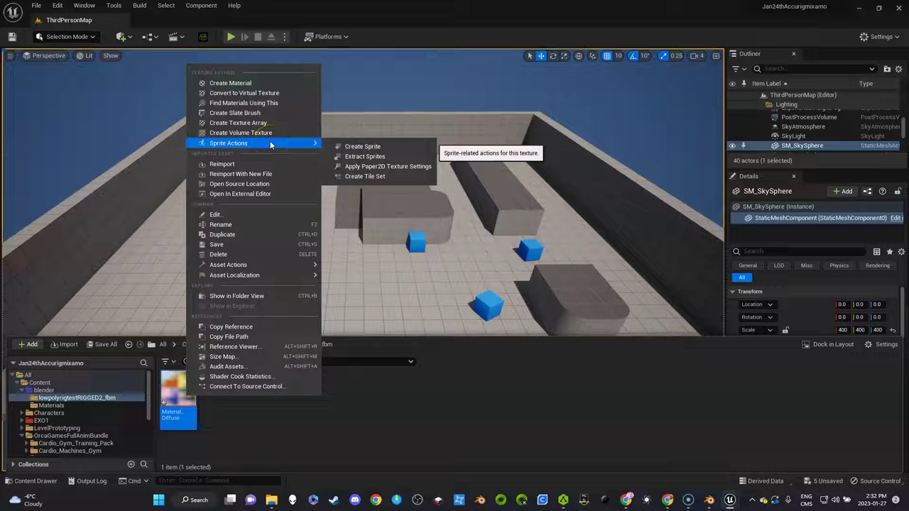
click(385, 381)
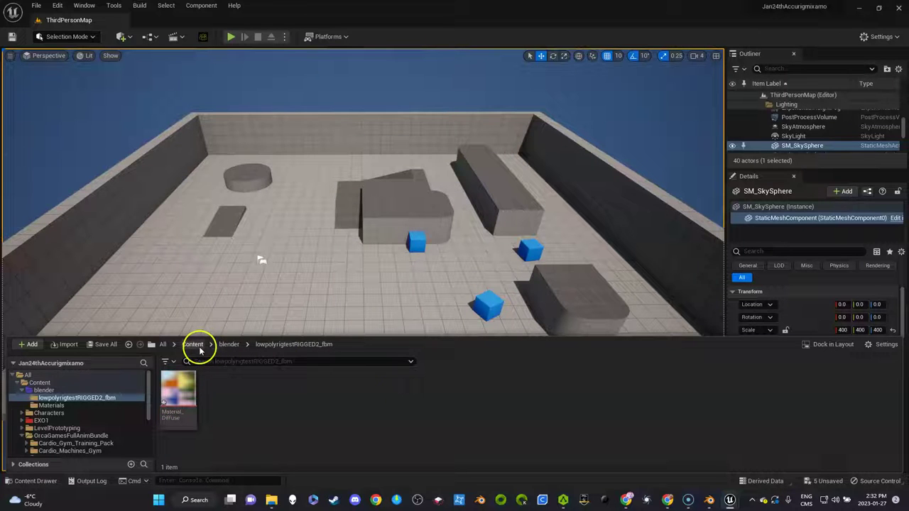
right_click(187, 395)
mouse_move(281, 145)
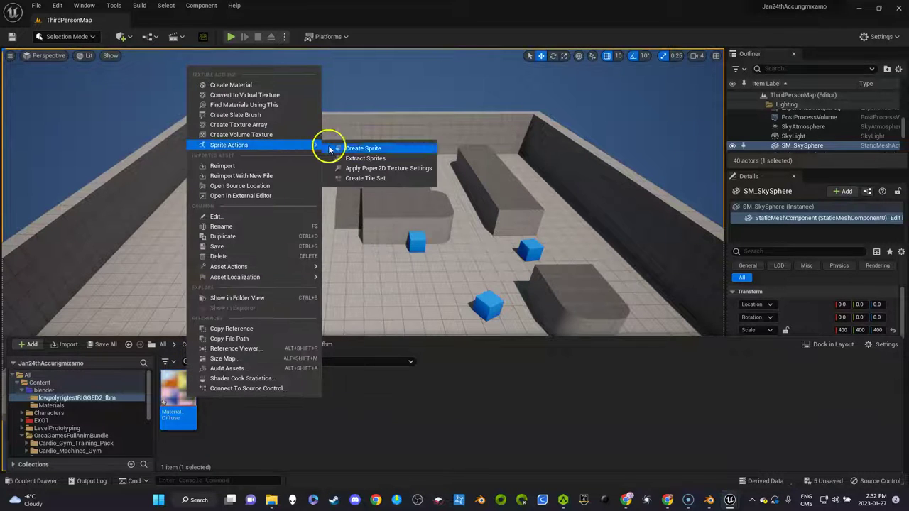
click(371, 169)
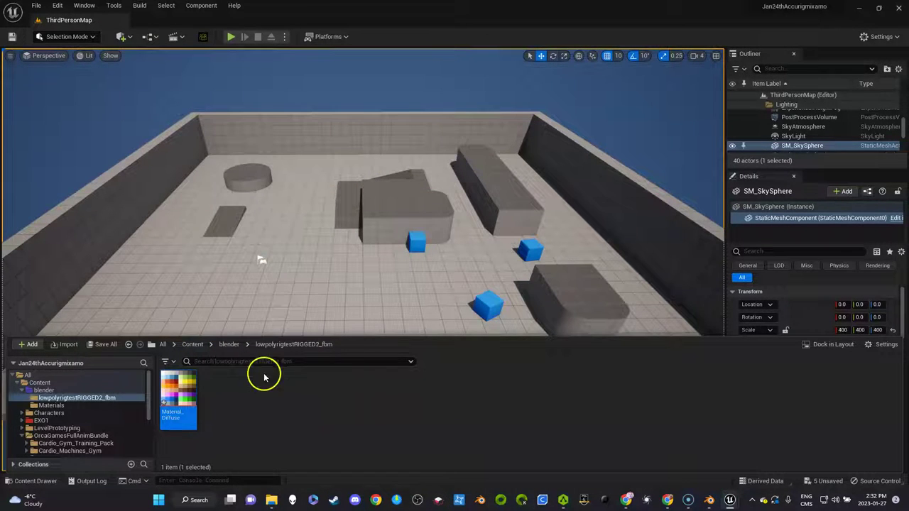
Create a material named Material_Diffuse_Mat from the Material_Diffuse texture.
right_click(187, 393)
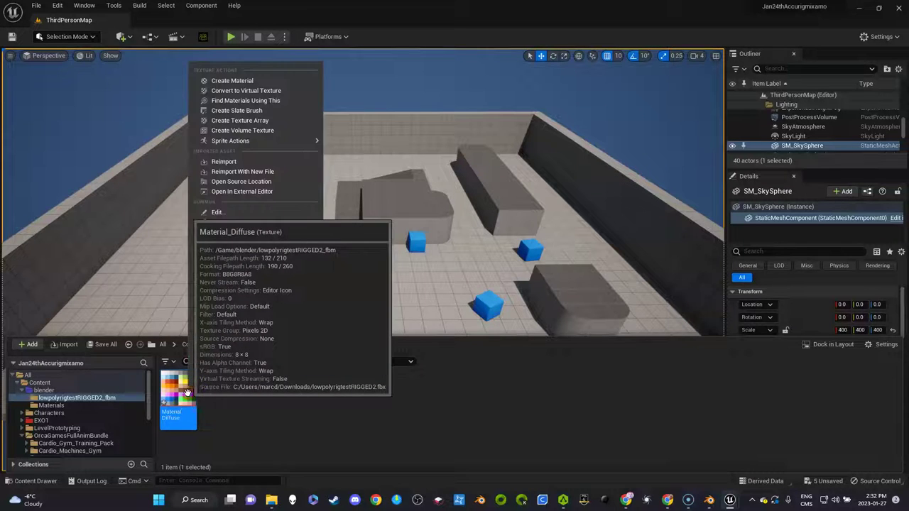
click(266, 83)
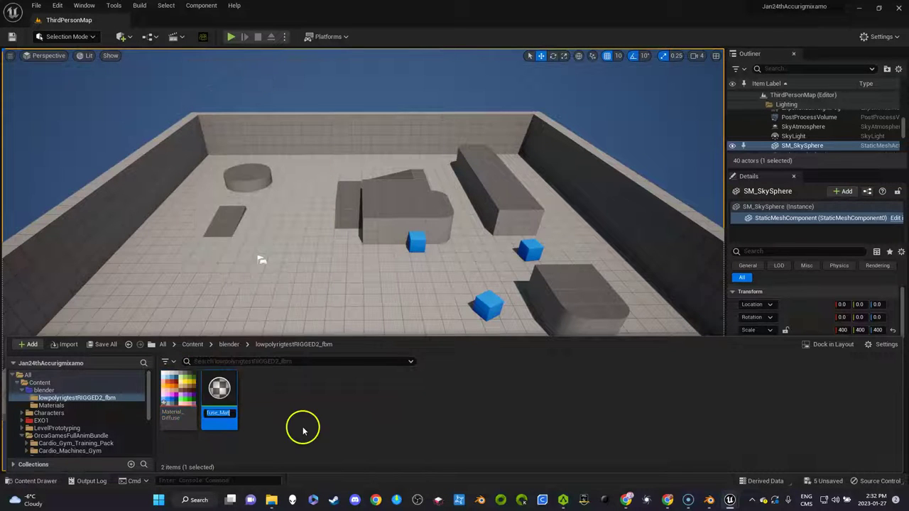
key(Return)
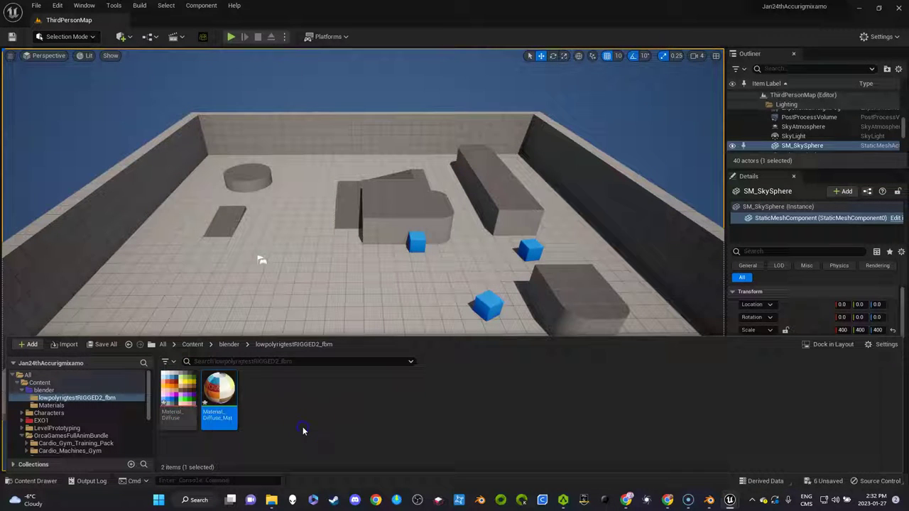
Assign Material_Diffuse_Mat to the skeletal mesh's Element 0 so the character appears coloured.
click(236, 351)
double_click(271, 381)
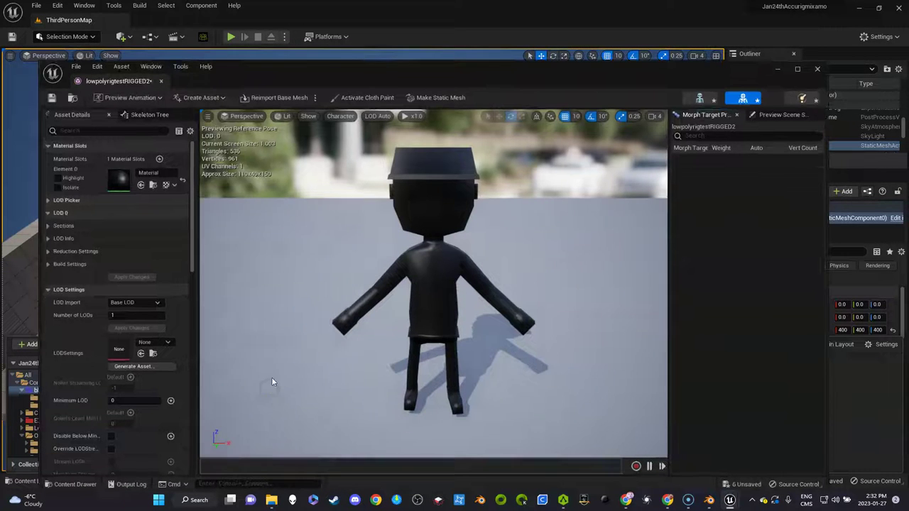
key(ctrl+space)
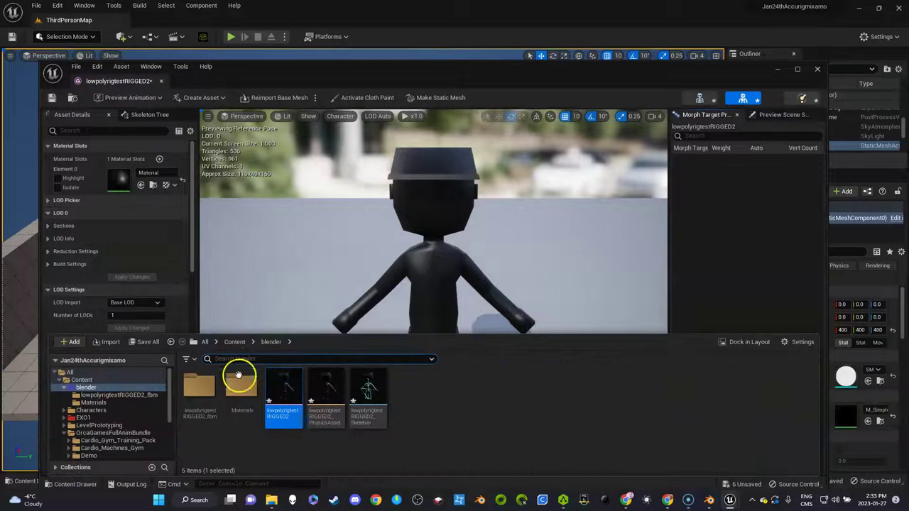
click(232, 388)
double_click(232, 389)
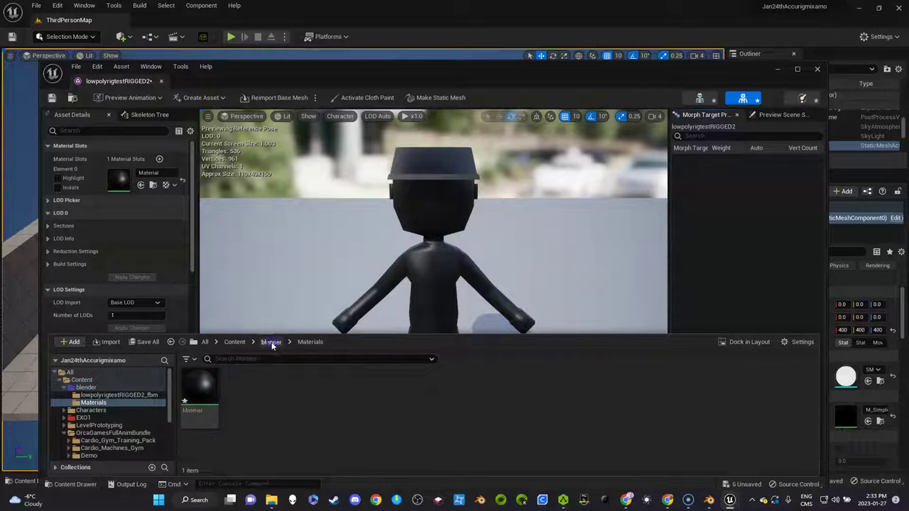
click(272, 342)
double_click(202, 384)
click(242, 390)
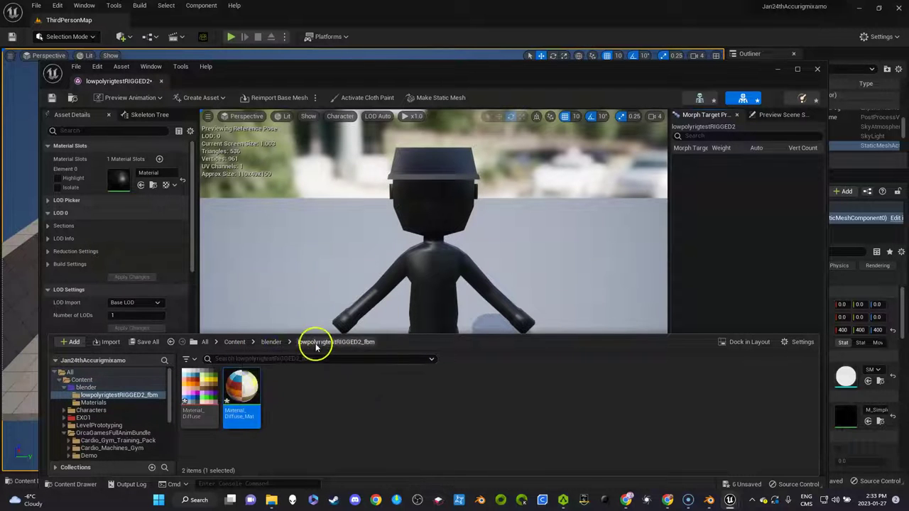
click(330, 347)
click(140, 185)
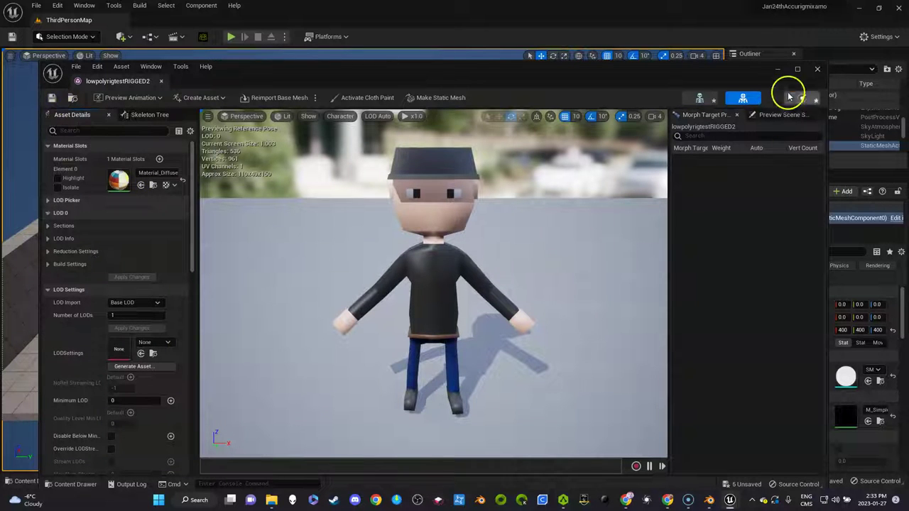
click(776, 72)
key(ctrl+space)
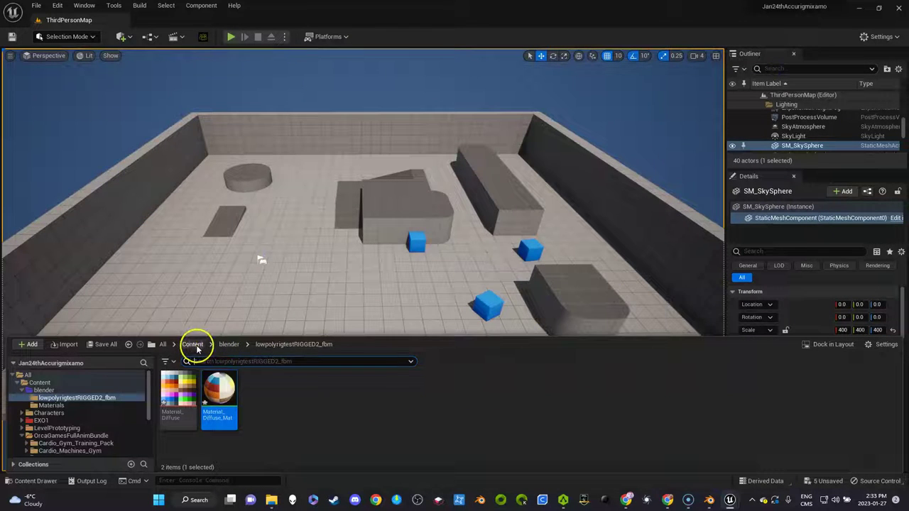
In EX01/RIGS, set the ACCURIG IK rig's preview mesh to lowpolyrigtestRIGGED2 and save it.
click(193, 344)
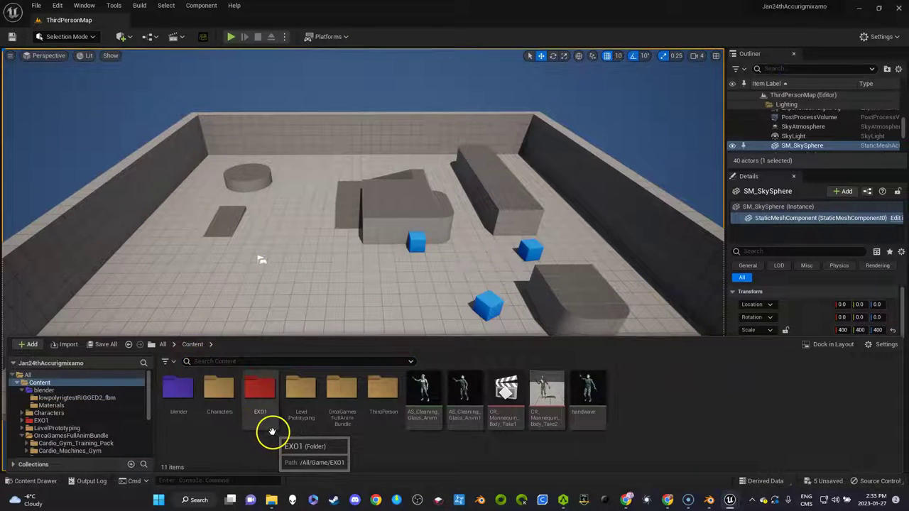
double_click(259, 394)
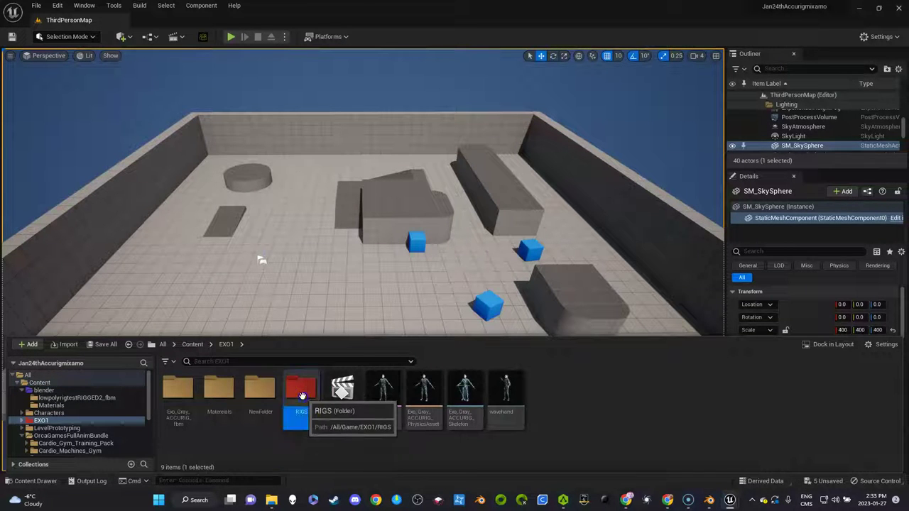
double_click(301, 401)
click(171, 411)
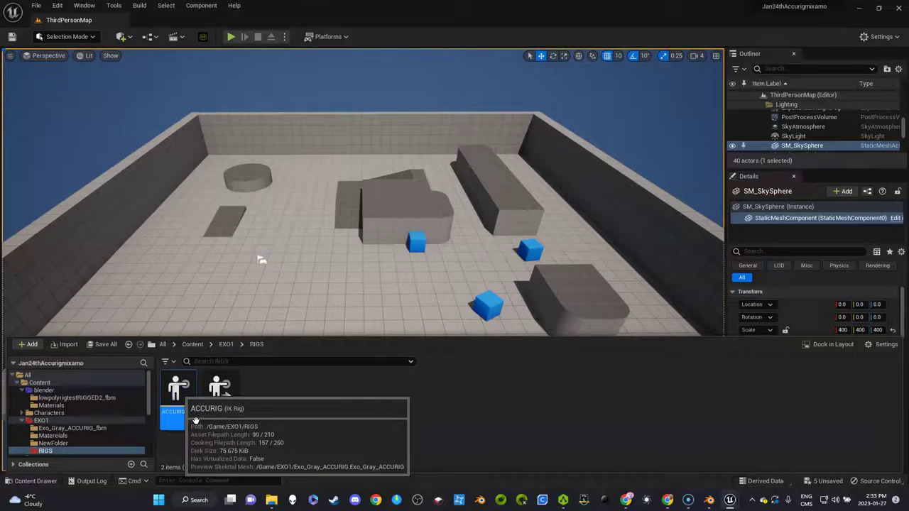
double_click(182, 414)
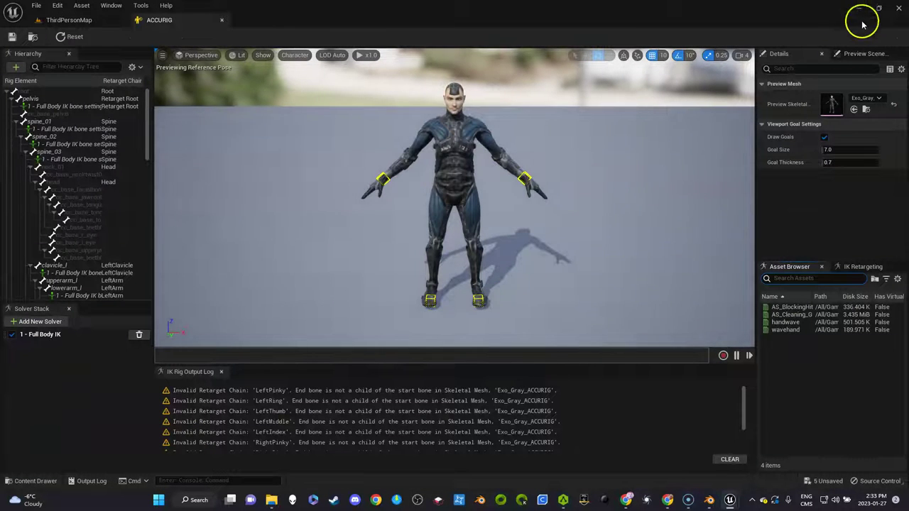
click(866, 98)
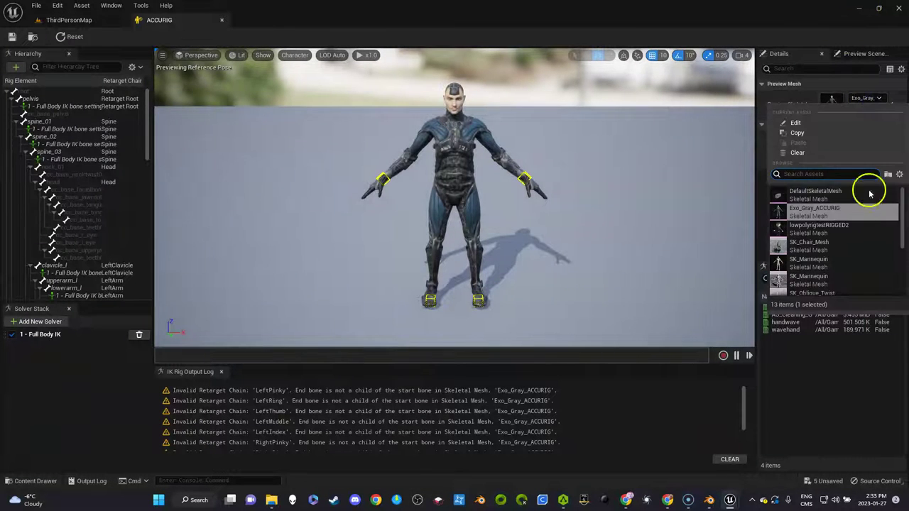
click(814, 230)
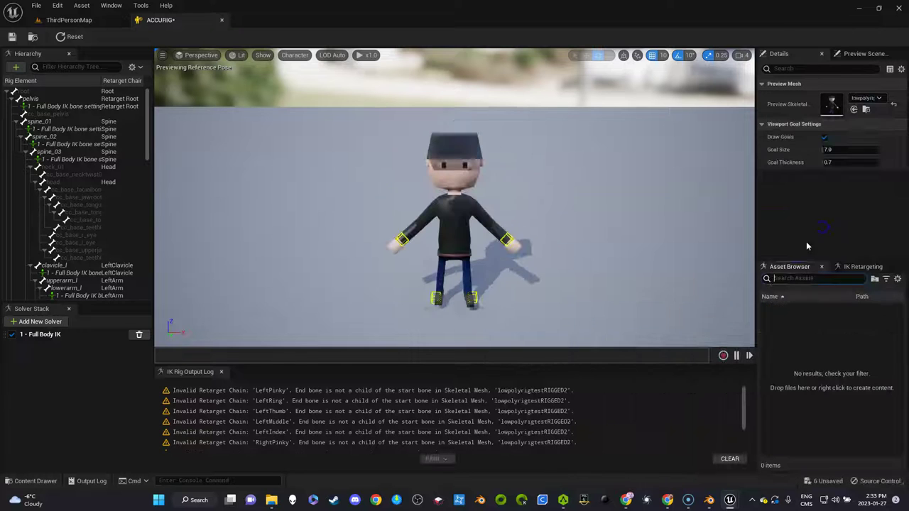
click(12, 37)
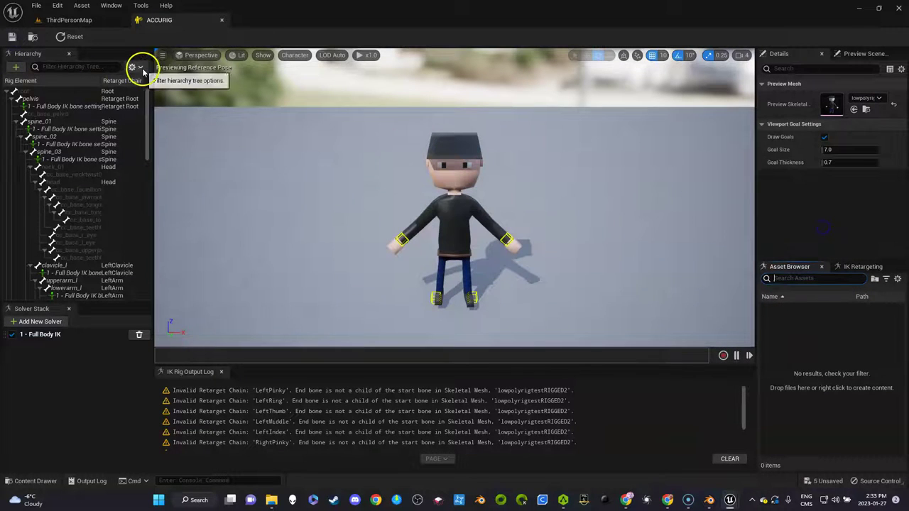
click(99, 24)
key(ctrl+space)
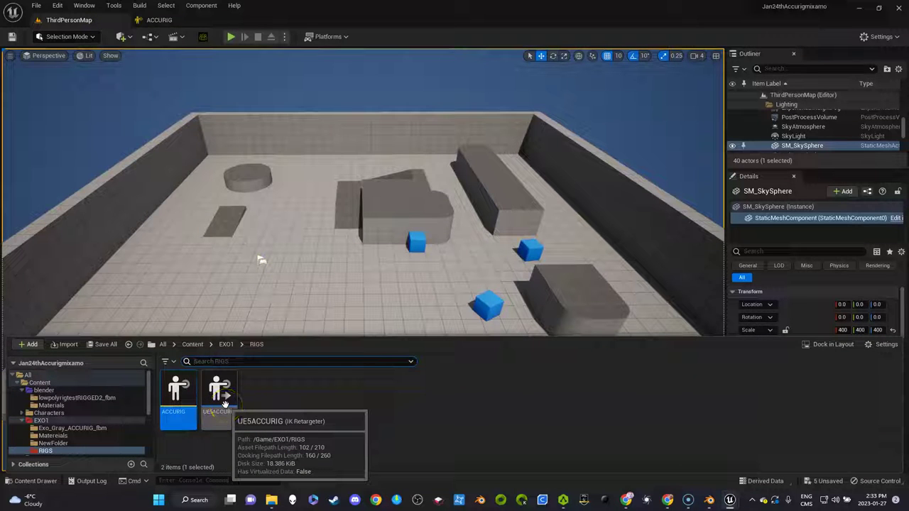
Browse to Content > Characters > Mannequin_UE4 > Rigs and select the RTG_UE4Manny_UE5Manny retargeter.
double_click(225, 403)
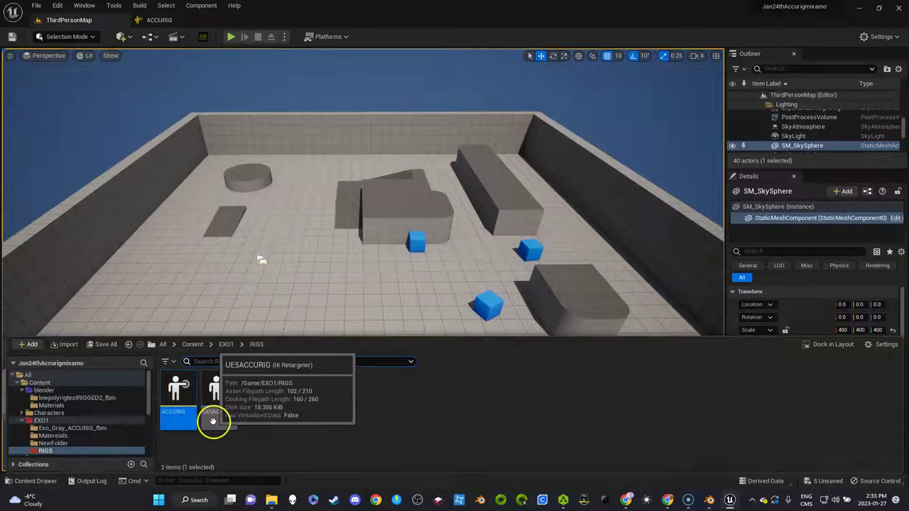
click(192, 344)
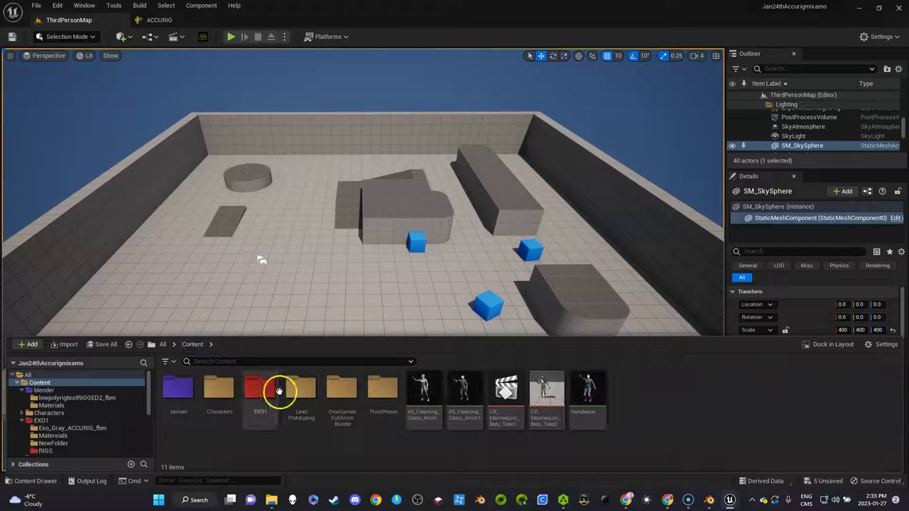
double_click(213, 411)
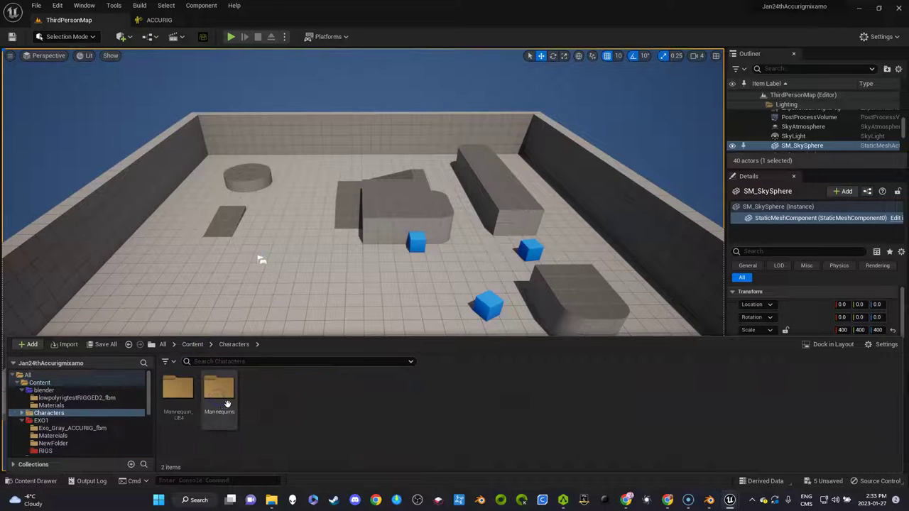
double_click(208, 394)
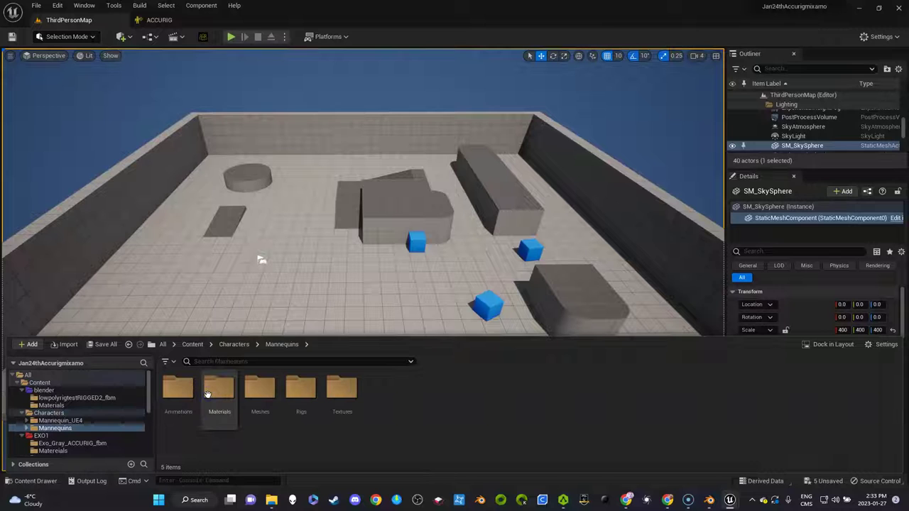
click(232, 347)
double_click(186, 386)
double_click(300, 399)
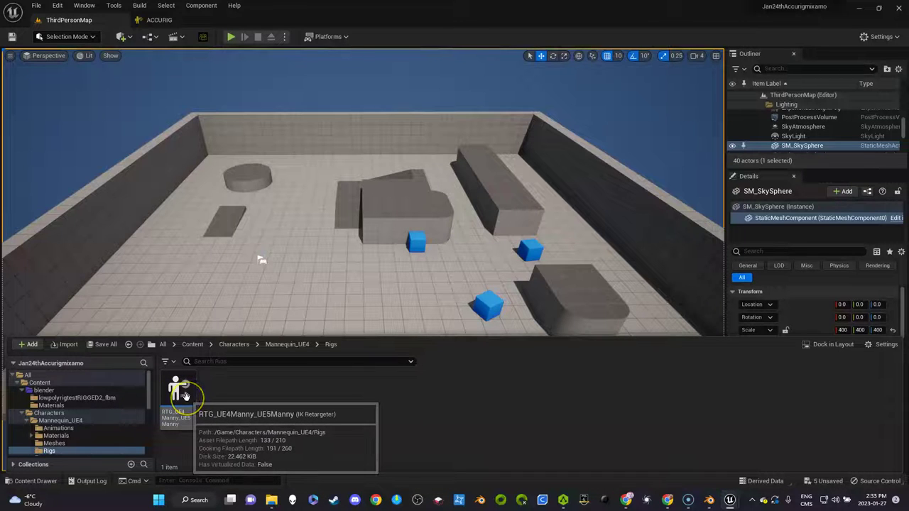
click(179, 426)
click(183, 387)
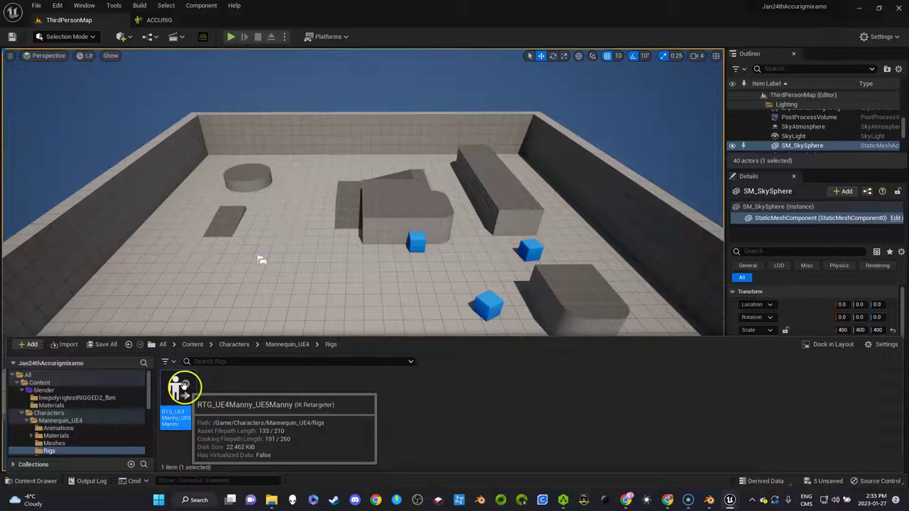
Set lowpolyrigtestRIGGED2 as the retargeter's Target Preview Mesh, save, and return to ThirdPersonMap.
double_click(183, 387)
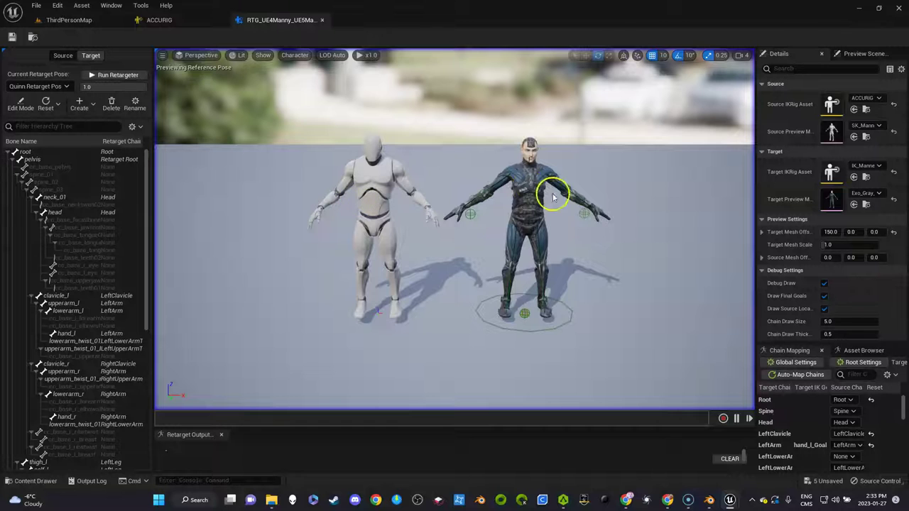
click(866, 193)
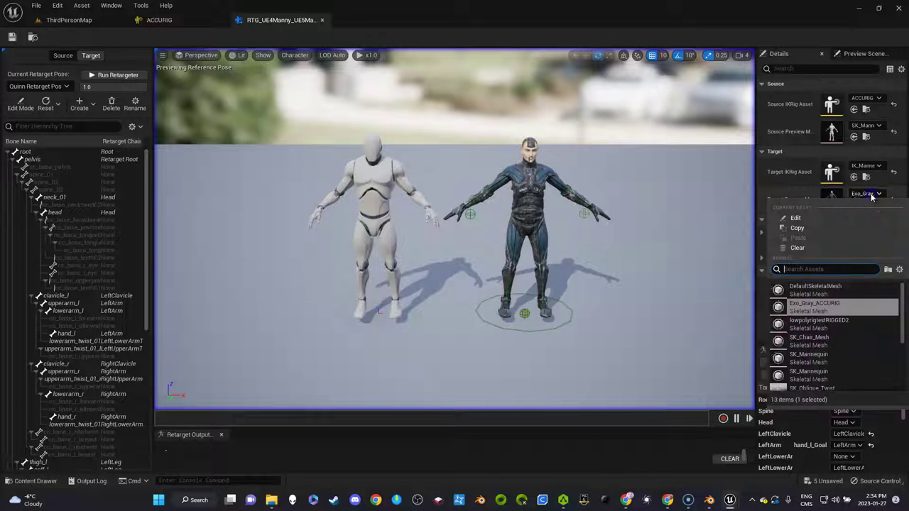
click(826, 325)
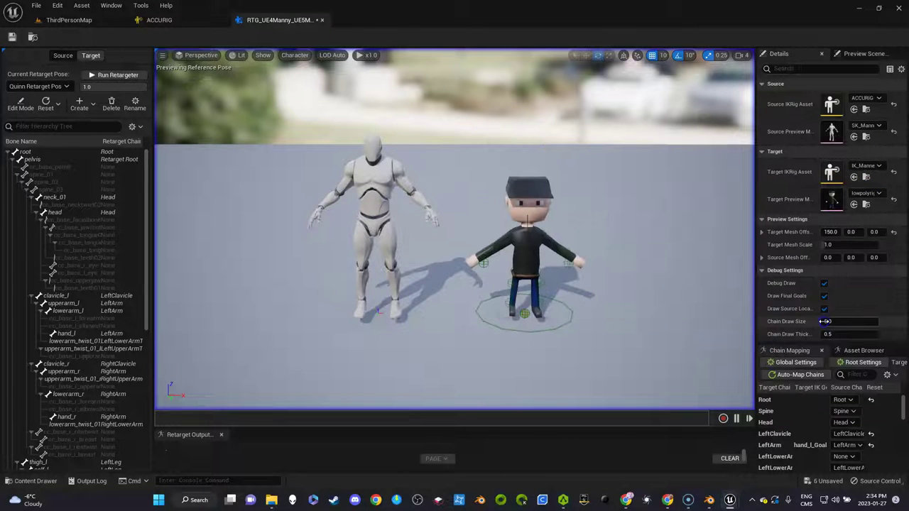
click(11, 38)
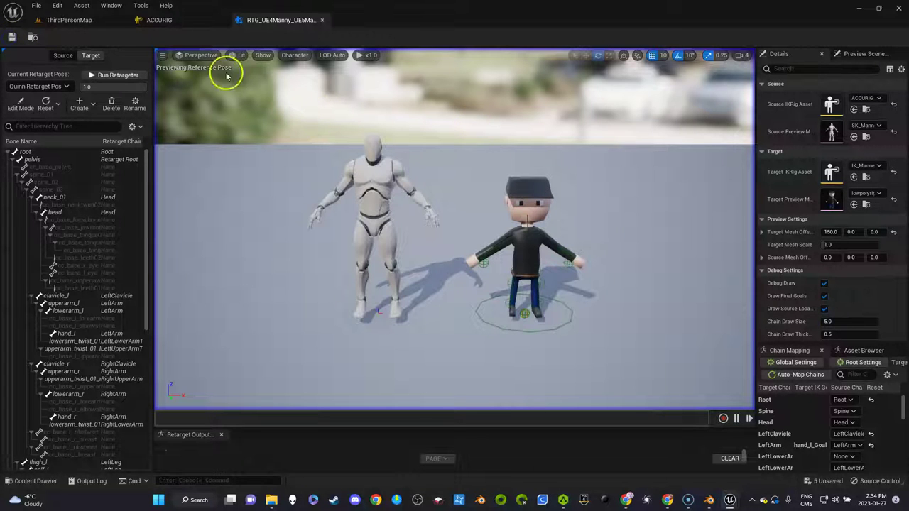
click(86, 20)
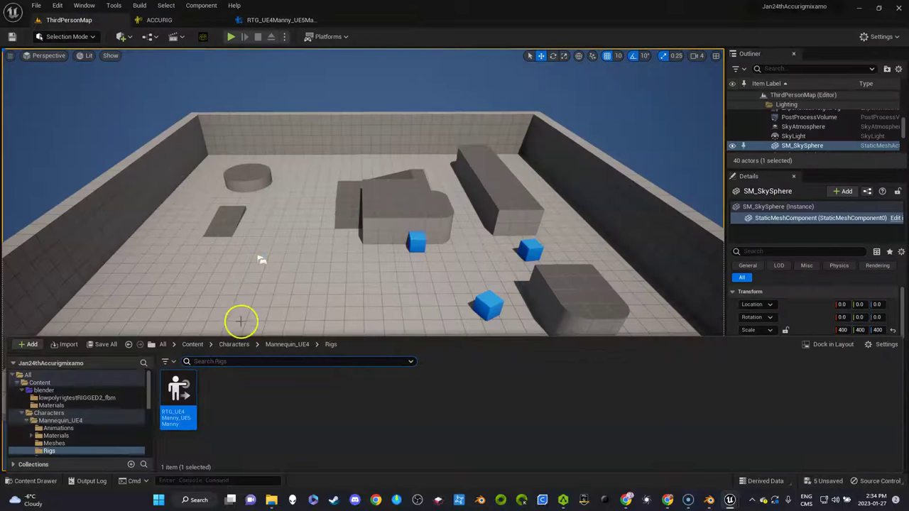
Open OrcaGamesFullAnimBundle > UltimateAnimationSet_V2 > Animations and preview AS_Afraid_03_Anim.
click(192, 345)
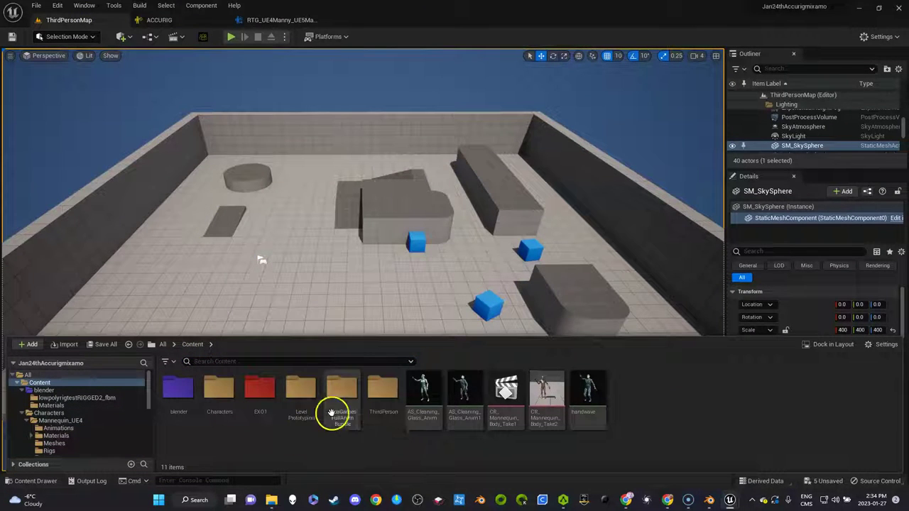
double_click(342, 389)
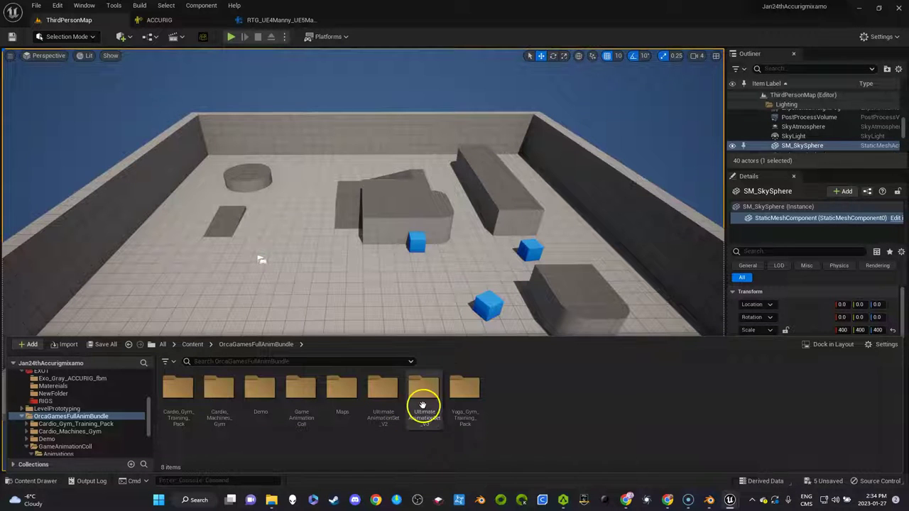
click(382, 399)
double_click(382, 399)
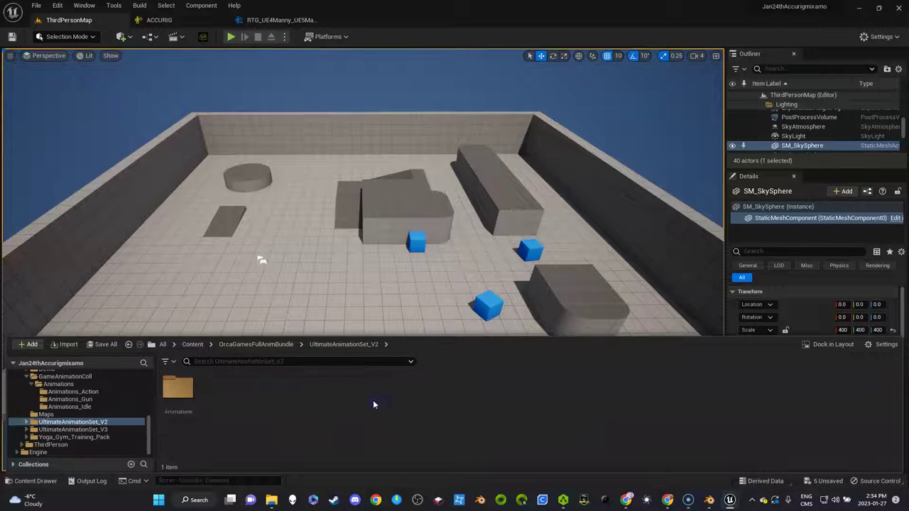
double_click(178, 391)
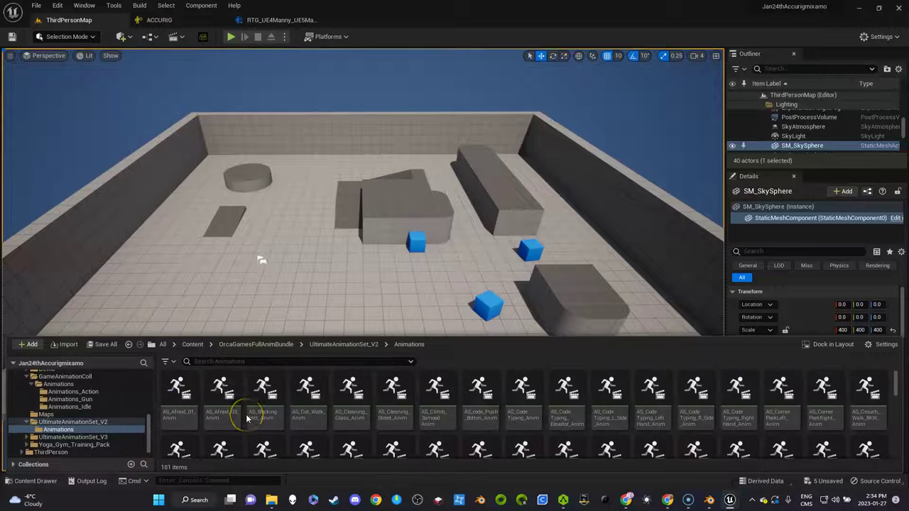
mouse_move(190, 394)
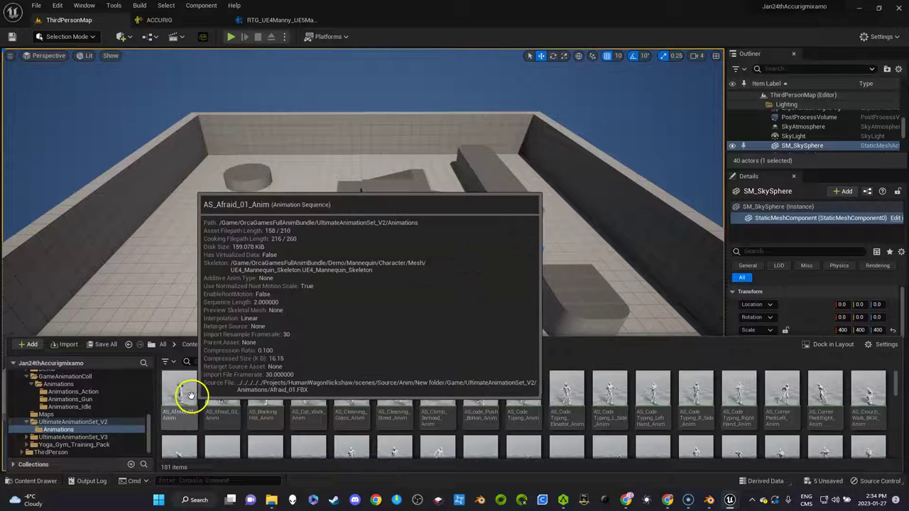
double_click(219, 397)
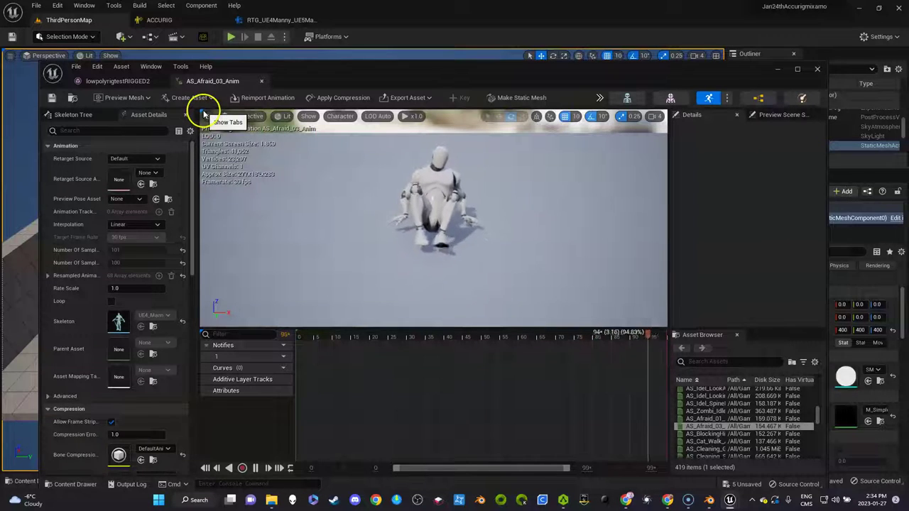
Preview AS_Zombi_Idle_Anim and AS_Idle_To_AimGun_Revers_Anim, then close the preview.
click(705, 412)
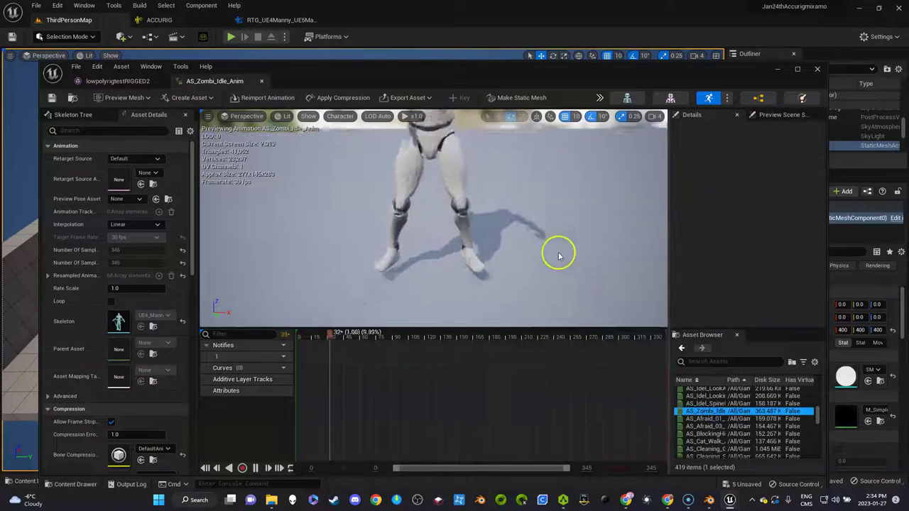
scroll(558, 254, down, 3)
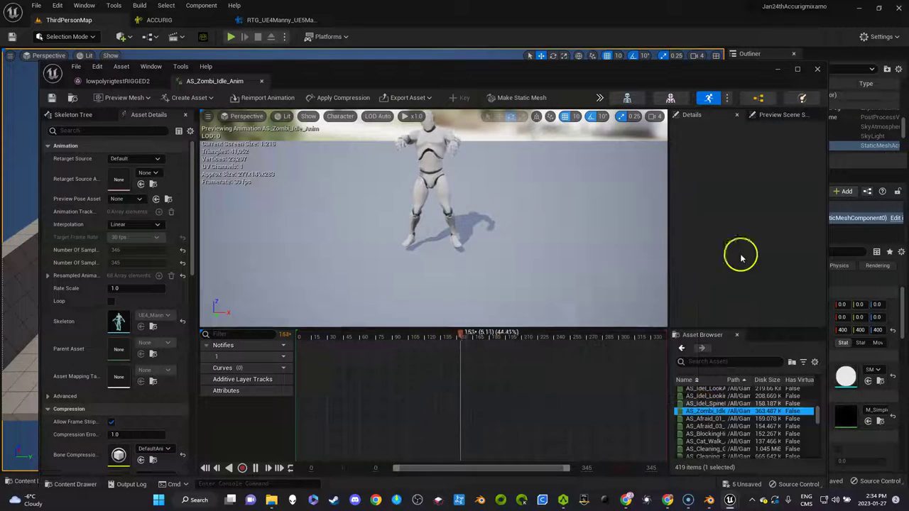
click(777, 69)
key(ctrl+space)
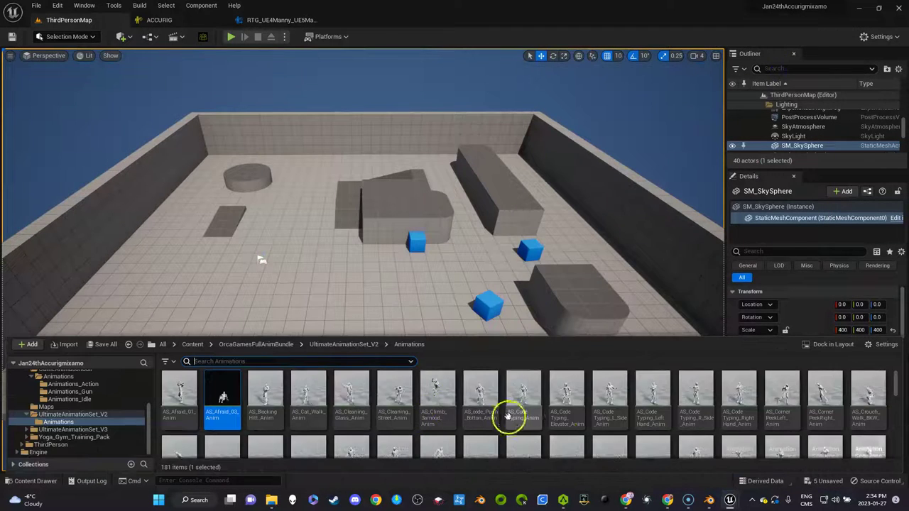
scroll(564, 414, down, 5)
scroll(564, 414, down, 2)
scroll(564, 414, down, 5)
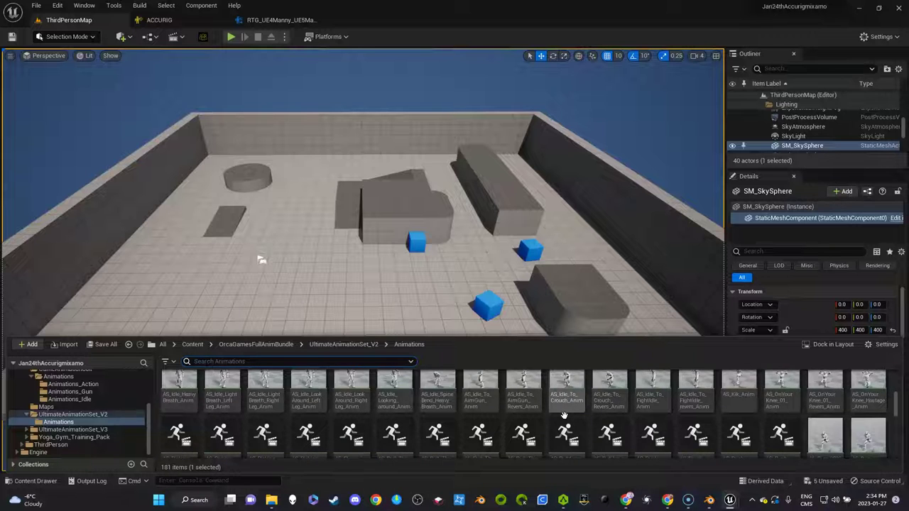
scroll(656, 424, up, 1)
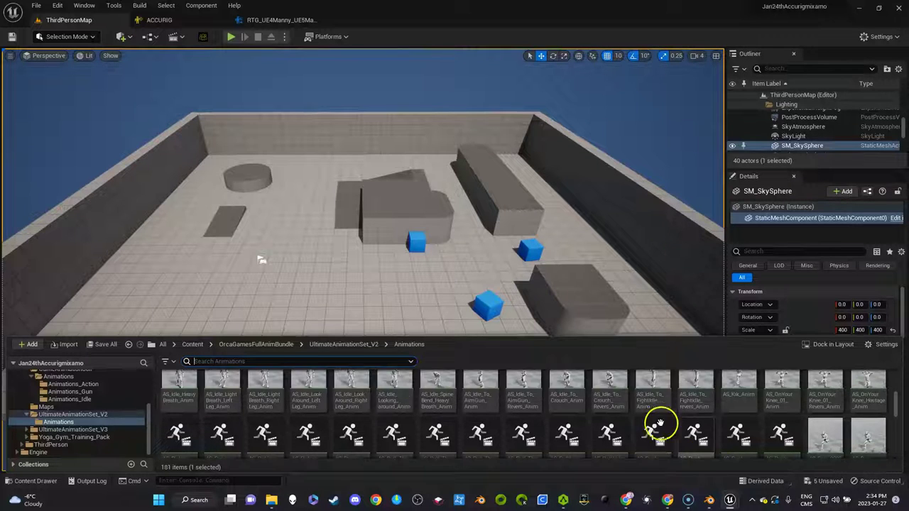
double_click(522, 422)
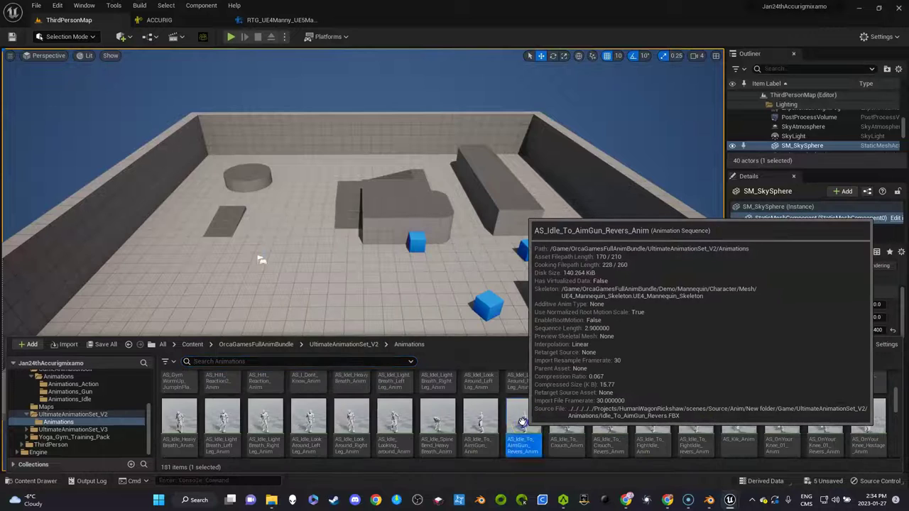
click(521, 264)
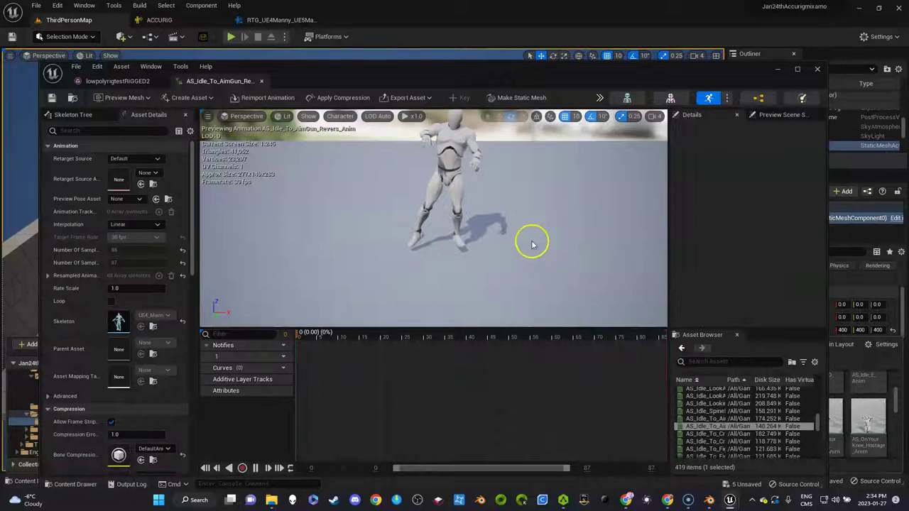
click(817, 71)
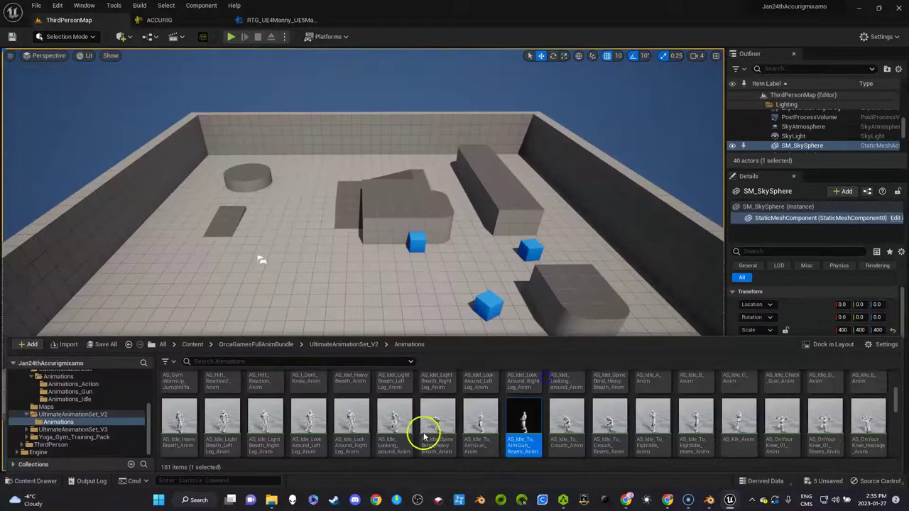
Open AS_Cleaning_Street_Anim from the animations list to preview it.
key(ctrl+space)
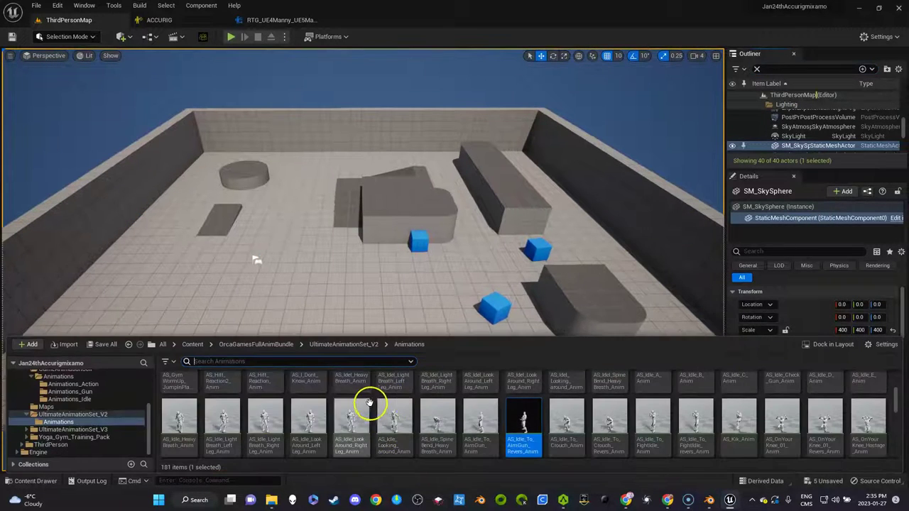
scroll(399, 401, up, 1)
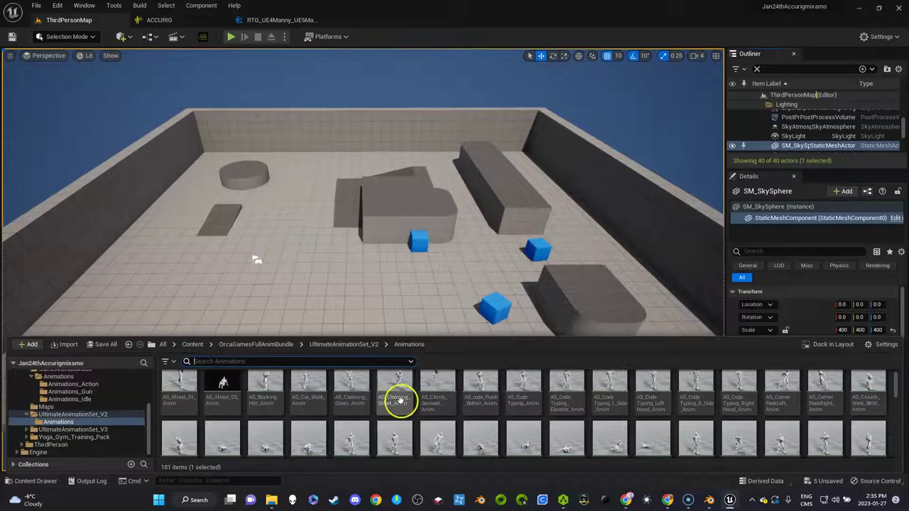
double_click(402, 410)
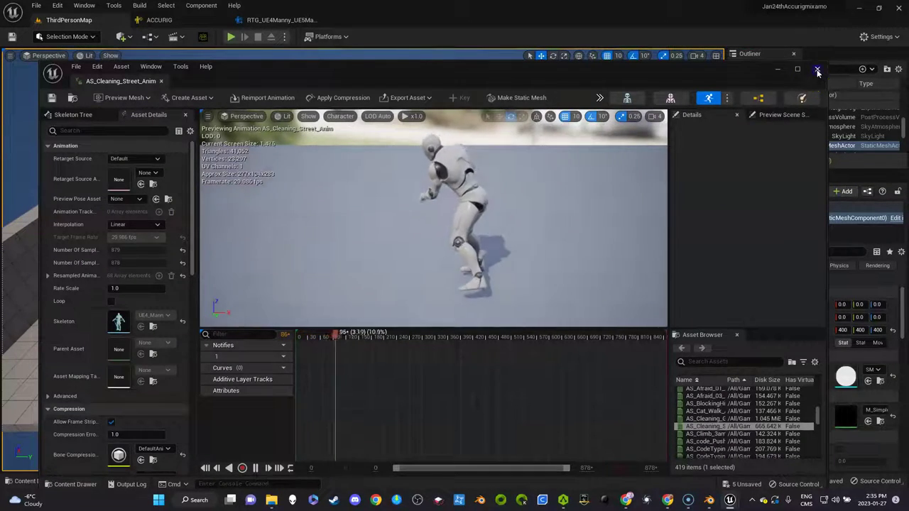
Duplicate and retarget AS_Cleaning_Street_Anim using RTG_UE4Manny_UE5Manny, then open the new copy.
click(817, 69)
key(ctrl+space)
right_click(395, 387)
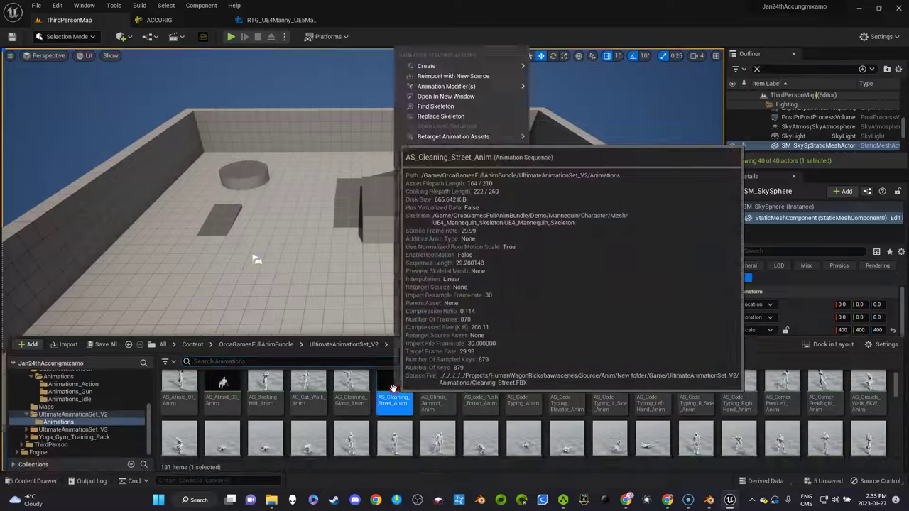
mouse_move(505, 142)
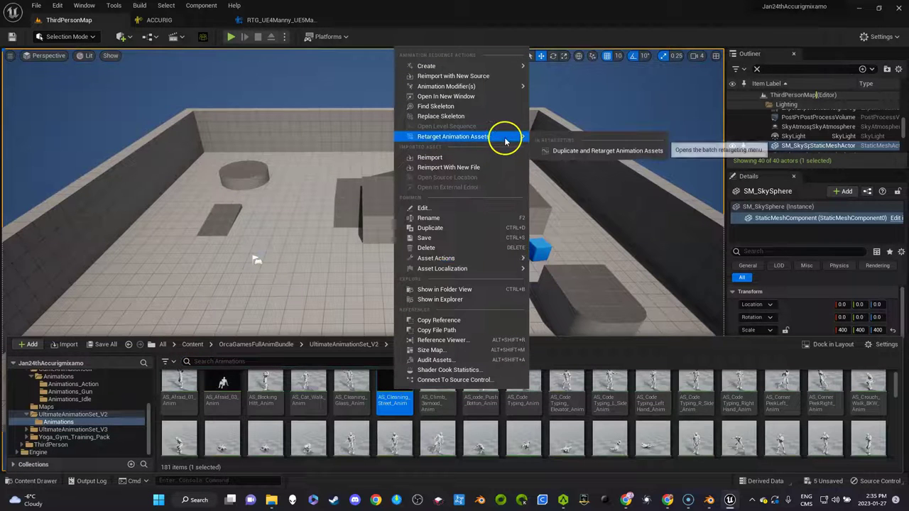
click(575, 149)
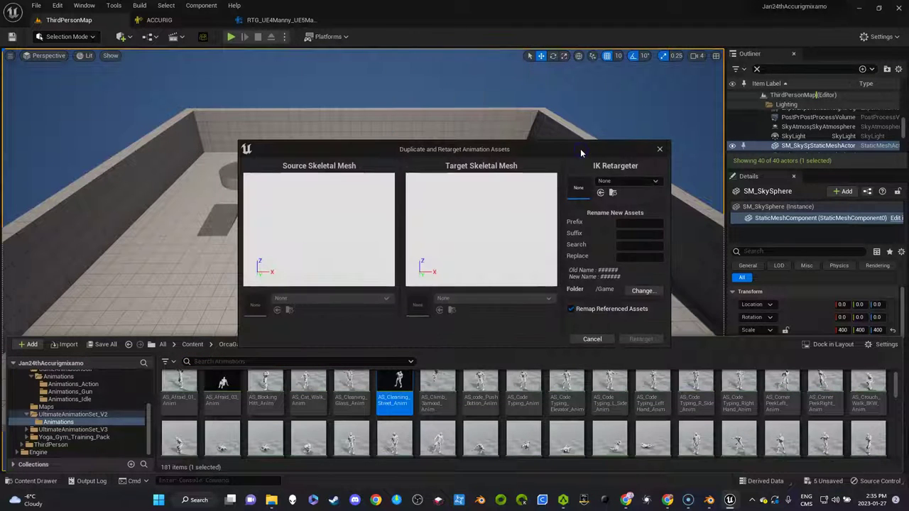
click(618, 183)
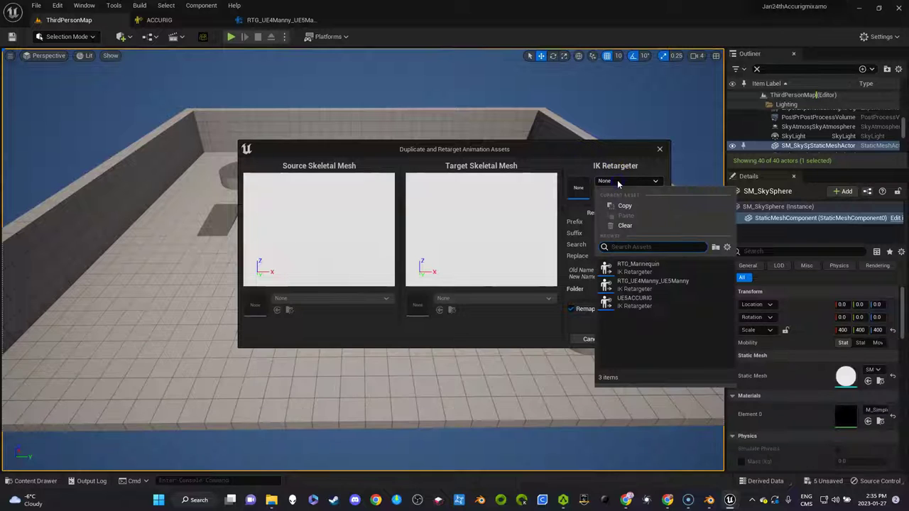
click(635, 287)
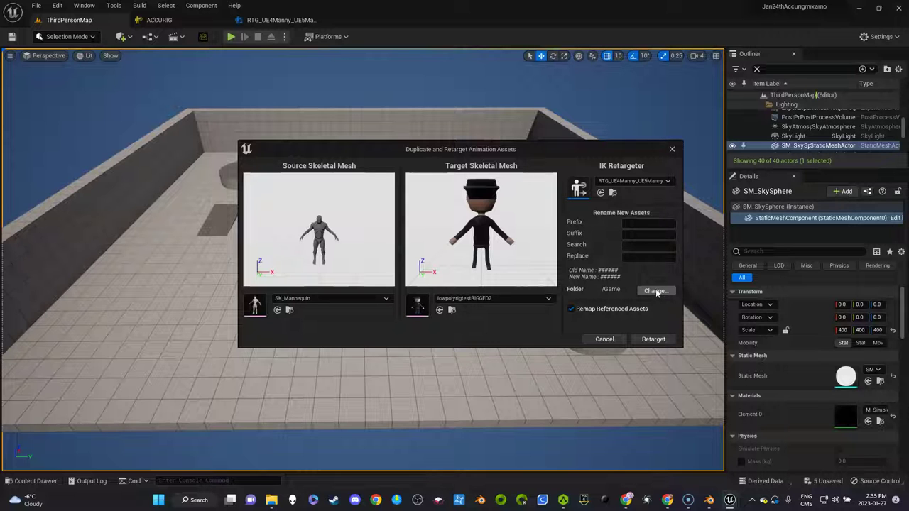
click(651, 339)
mouse_move(664, 191)
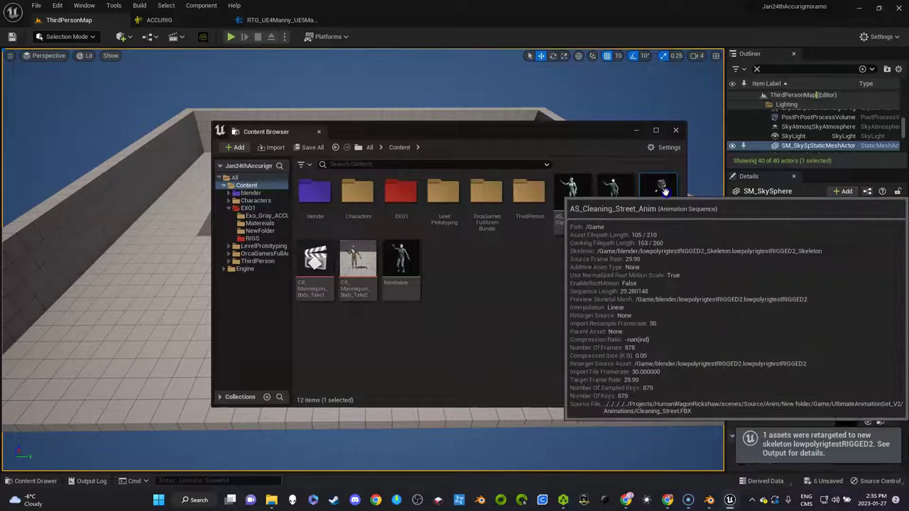
double_click(623, 369)
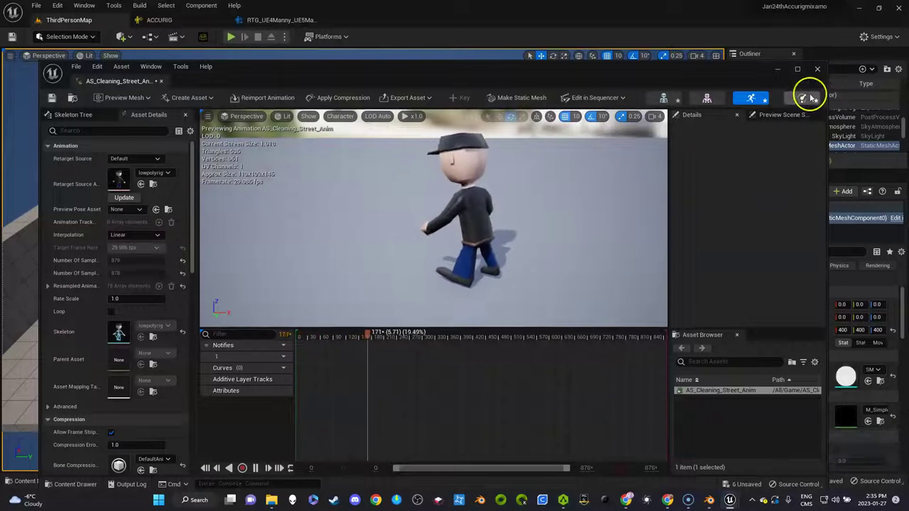
Create a new folder named anims inside the blender folder.
click(816, 71)
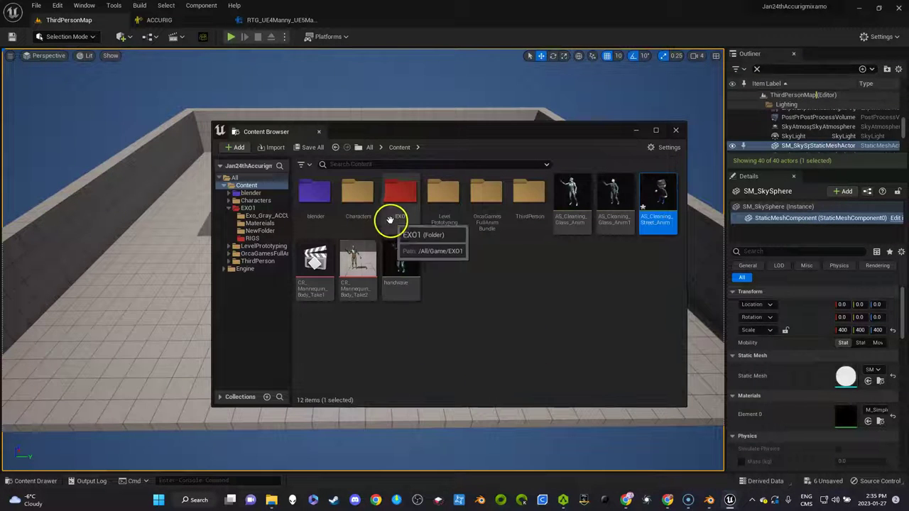
double_click(323, 199)
right_click(447, 267)
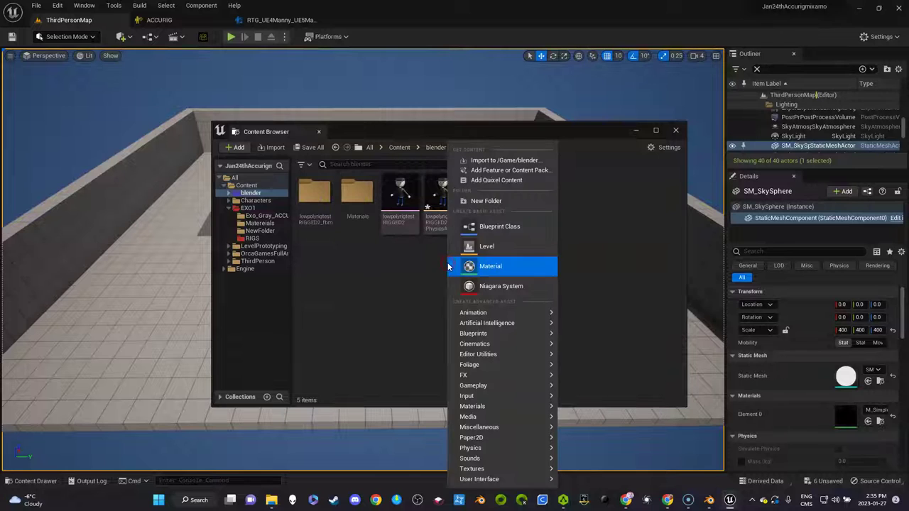
click(497, 200)
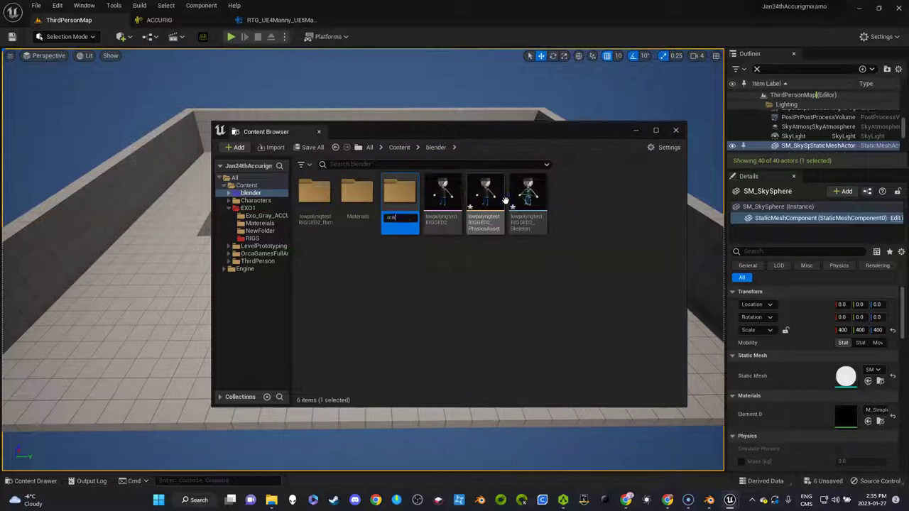
key(Return)
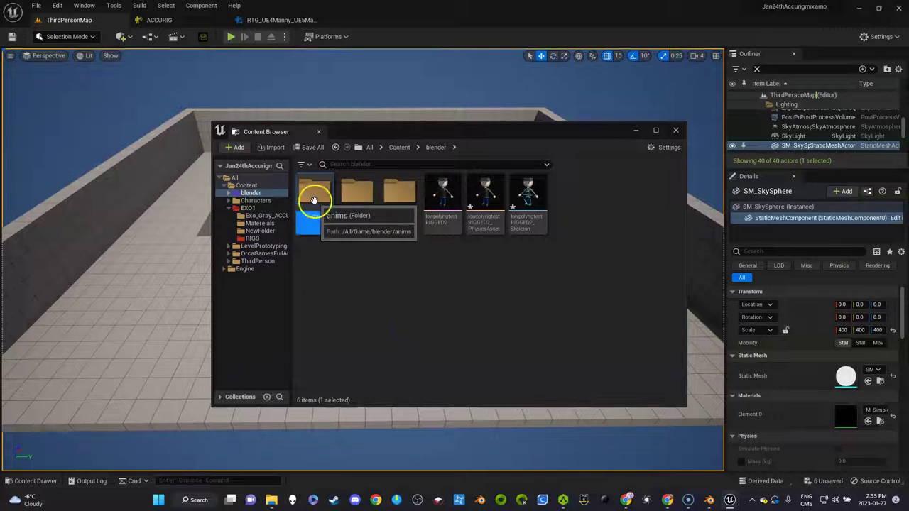
Set the anims folder's colour to purple.
right_click(327, 209)
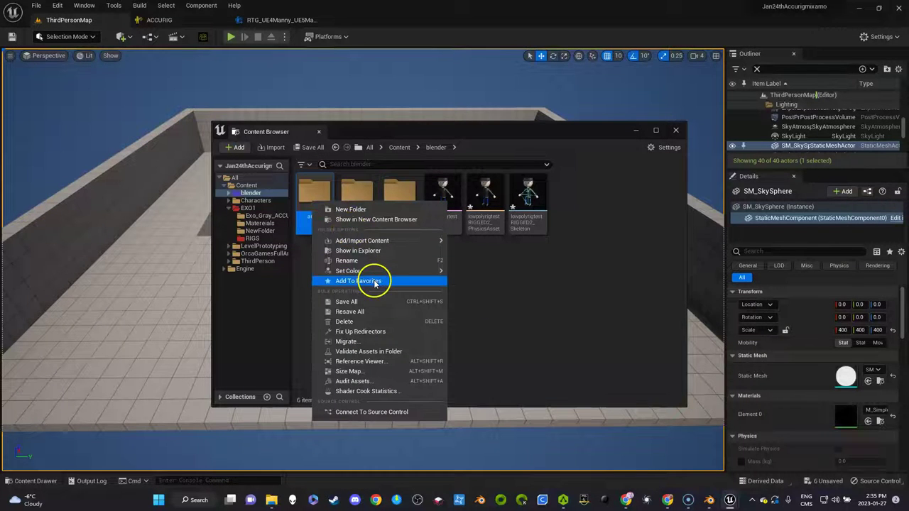
mouse_move(432, 271)
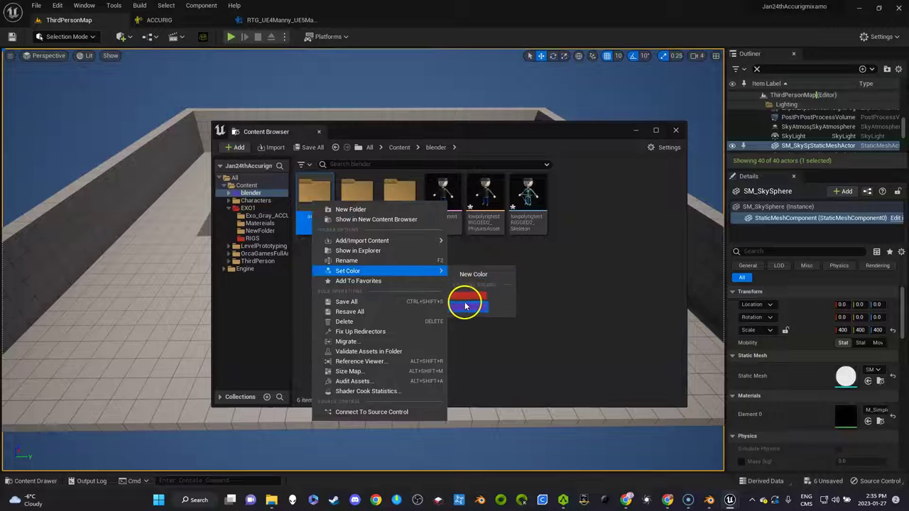
click(463, 301)
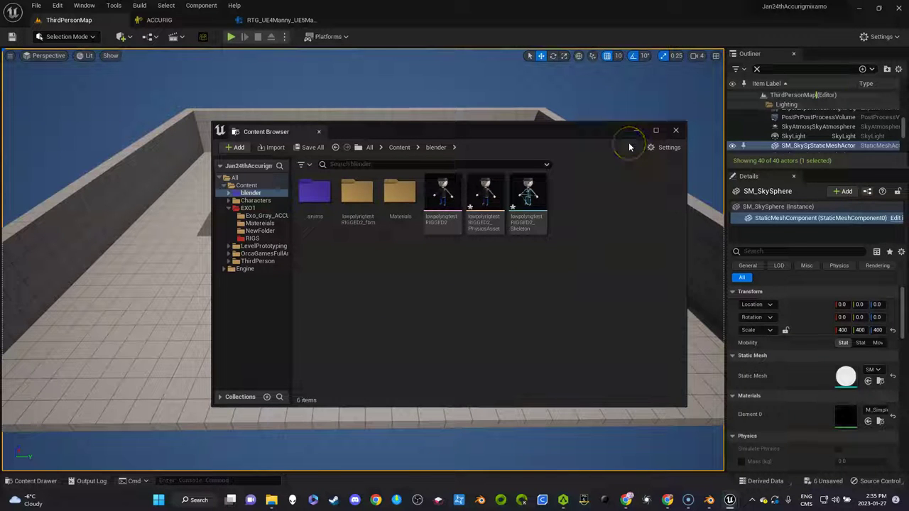
click(635, 131)
key(ctrl+space)
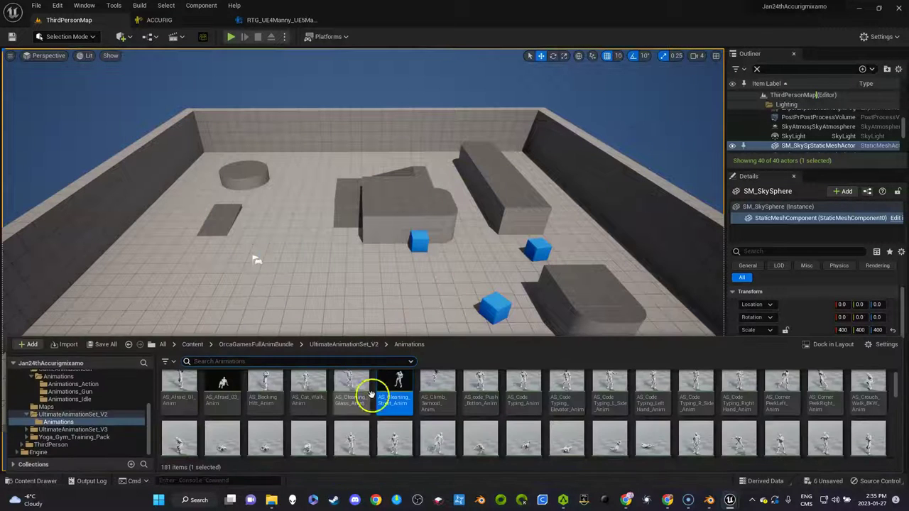
Import lowpolyrigtestRIGGED2.fbx into /Game/blender, overwriting the existing asset and accepting all prompts.
click(190, 345)
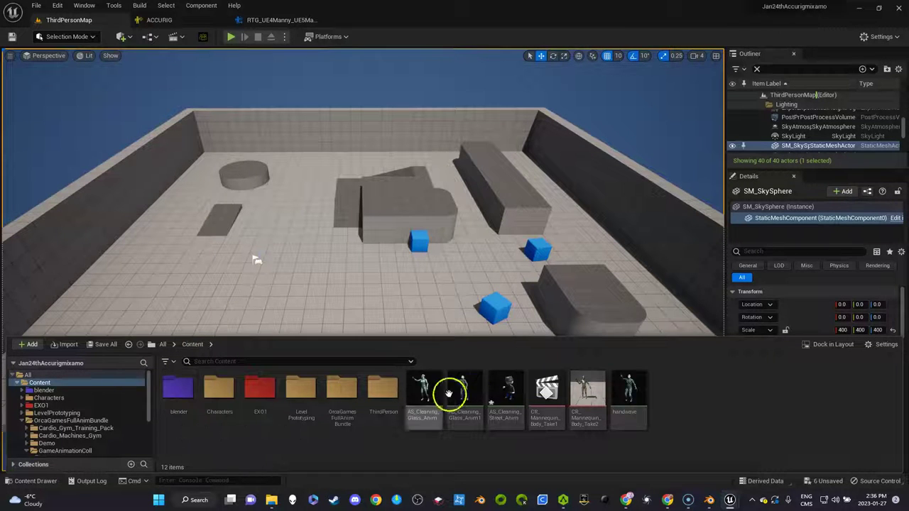
double_click(177, 389)
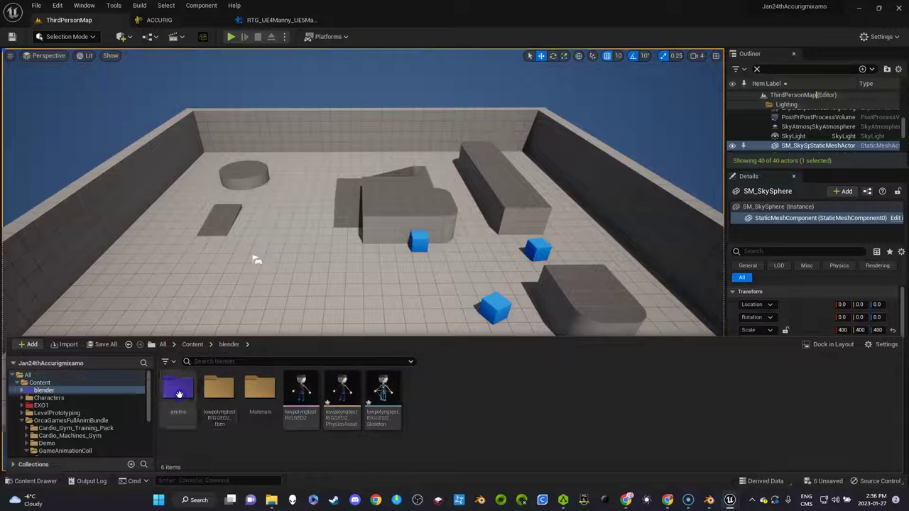
right_click(475, 389)
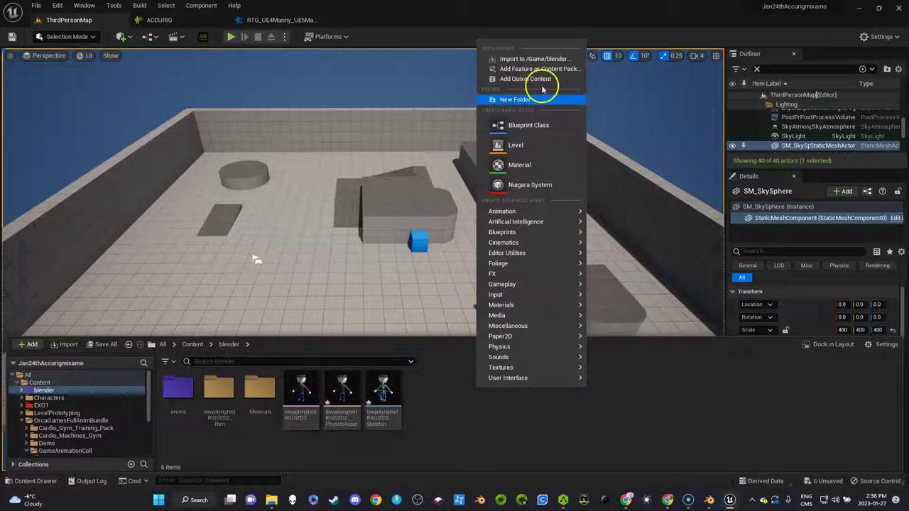
click(539, 59)
double_click(145, 103)
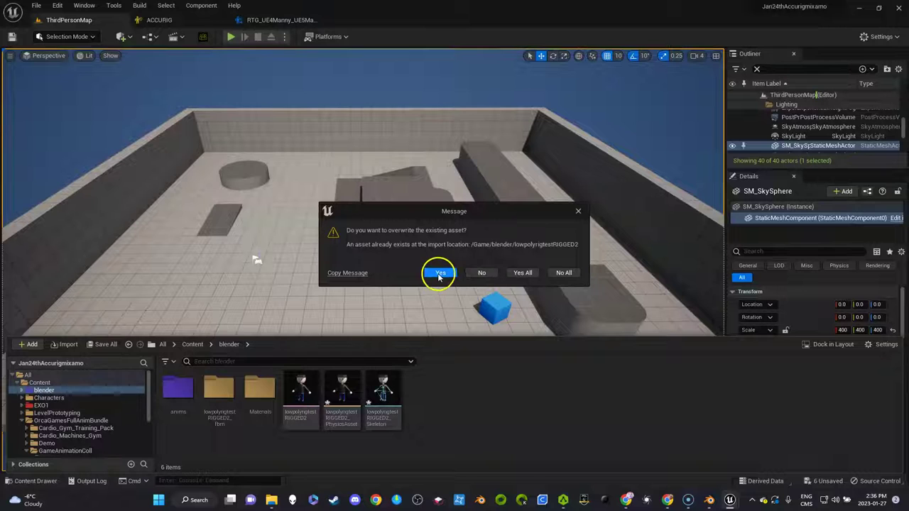
click(439, 274)
click(512, 279)
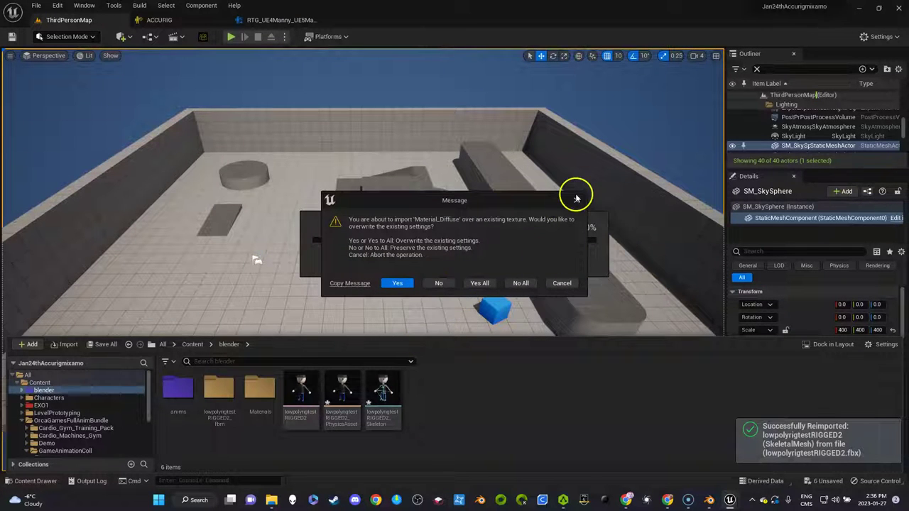
click(575, 202)
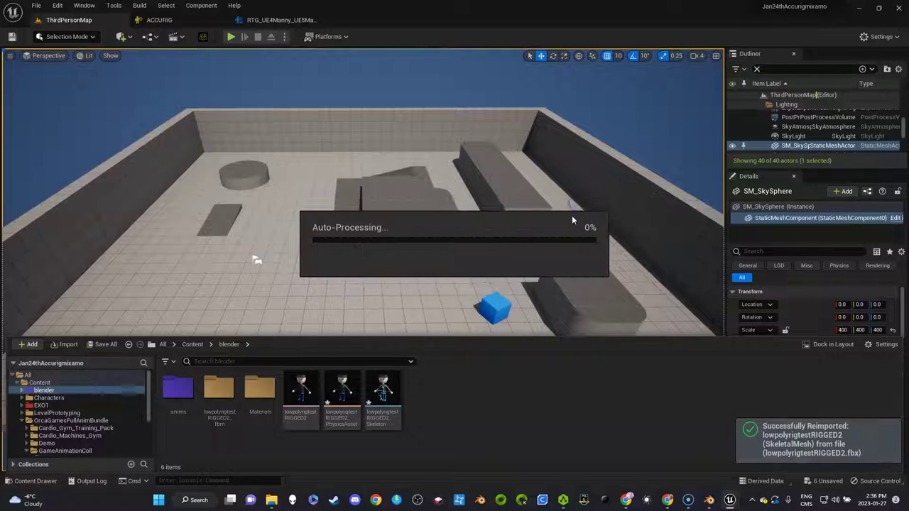
click(481, 265)
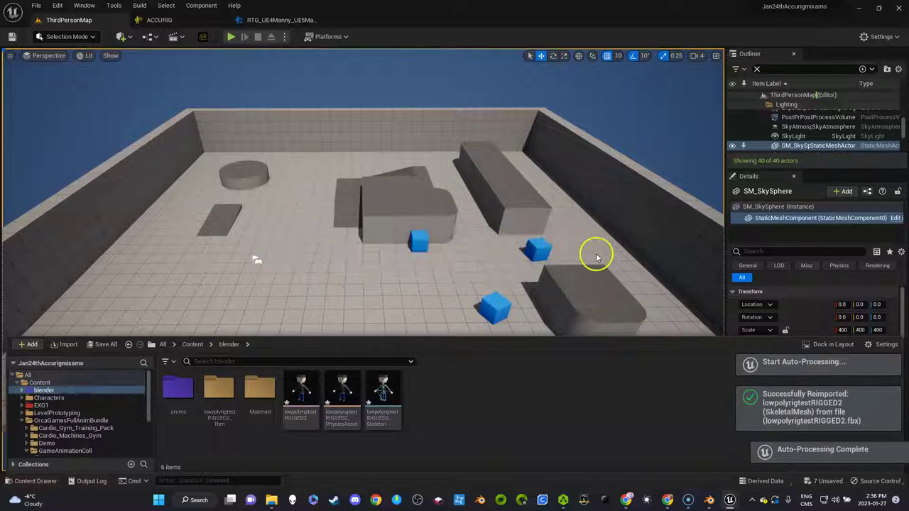